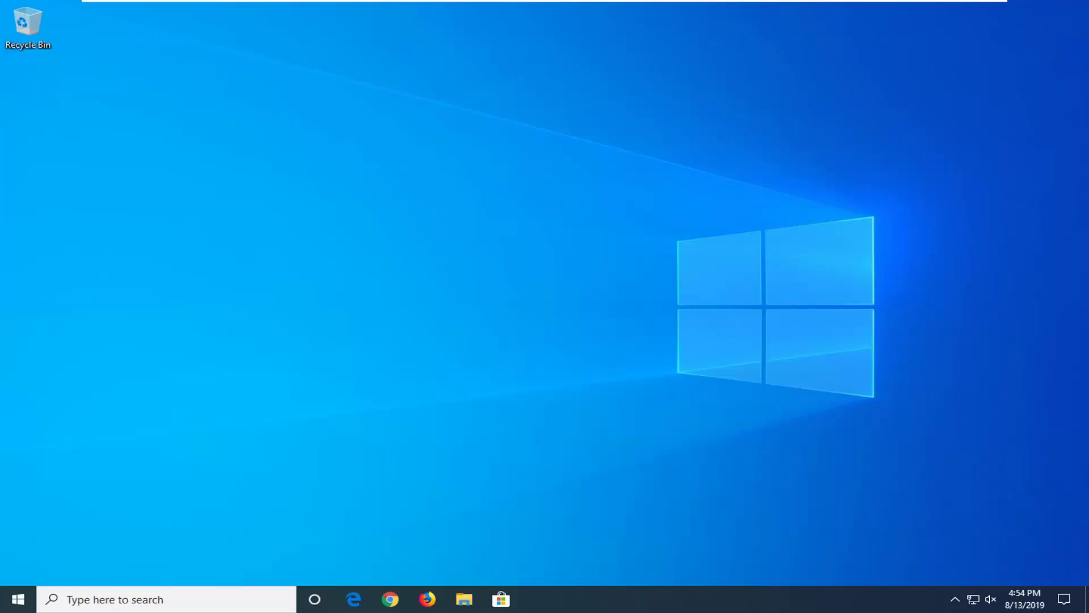
# Launch Control Panel from the Start menu search results.
pyautogui.click(15, 605)
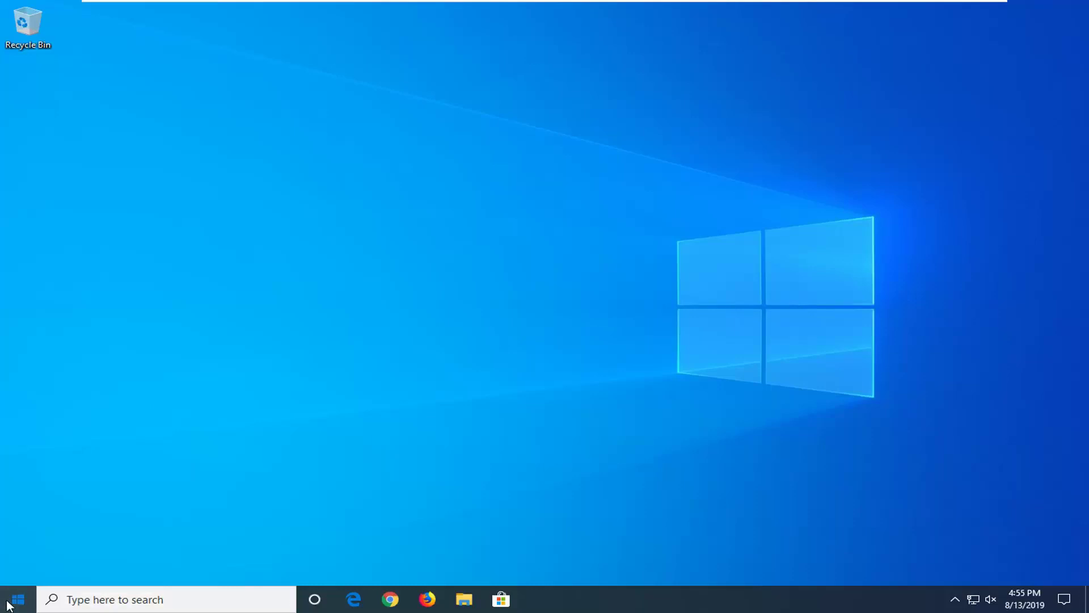
pyautogui.click(9, 603)
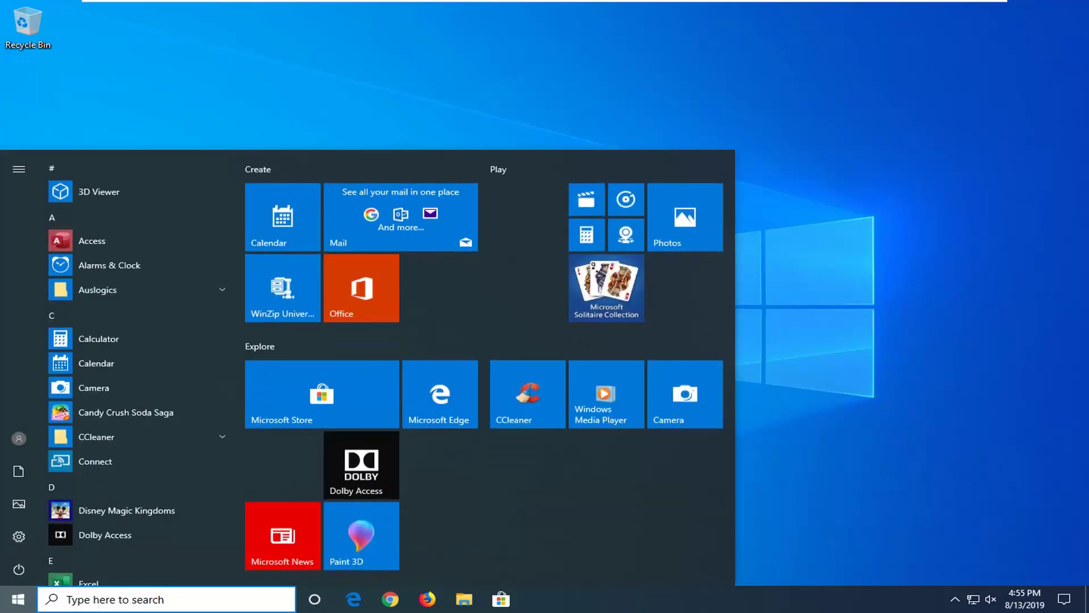
pyautogui.click(170, 599)
pyautogui.write('control')
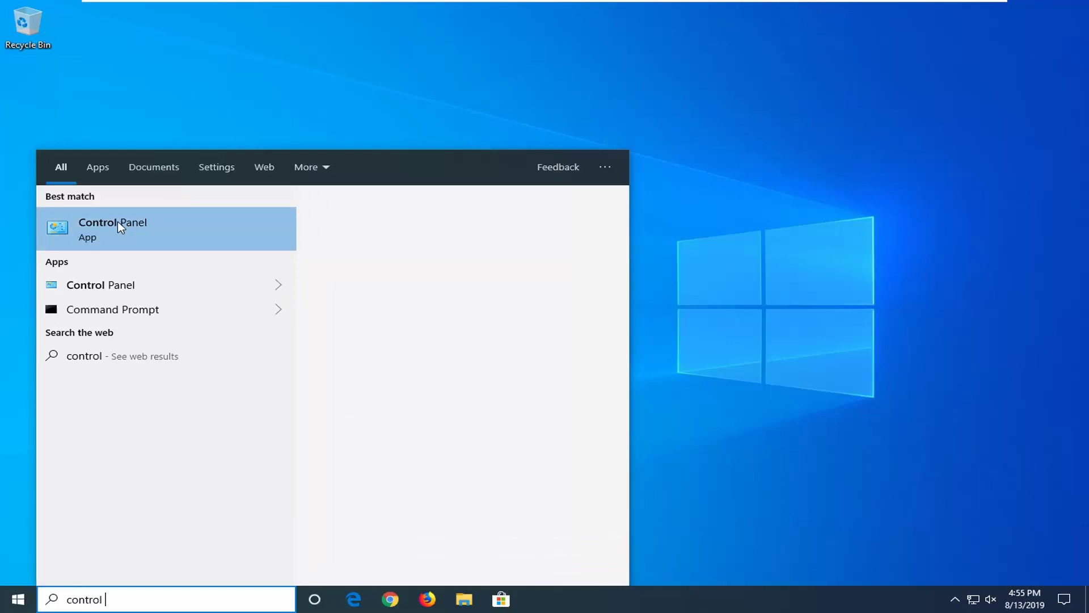
pyautogui.write(' panel')
pyautogui.click(124, 226)
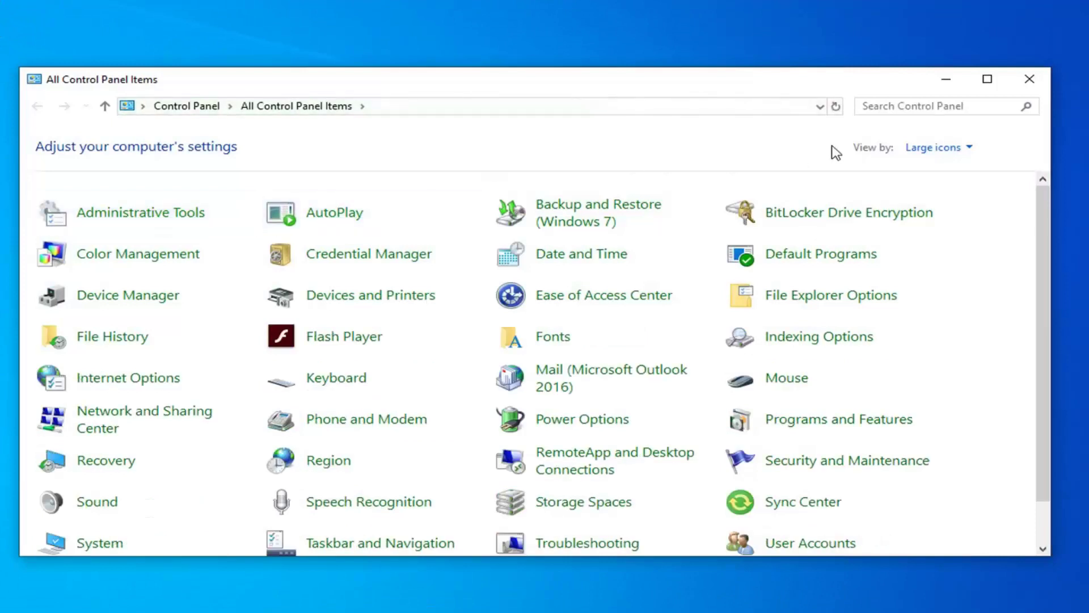
# Switch Control Panel to large icons and enter Devices and Printers.
pyautogui.click(936, 148)
pyautogui.click(941, 192)
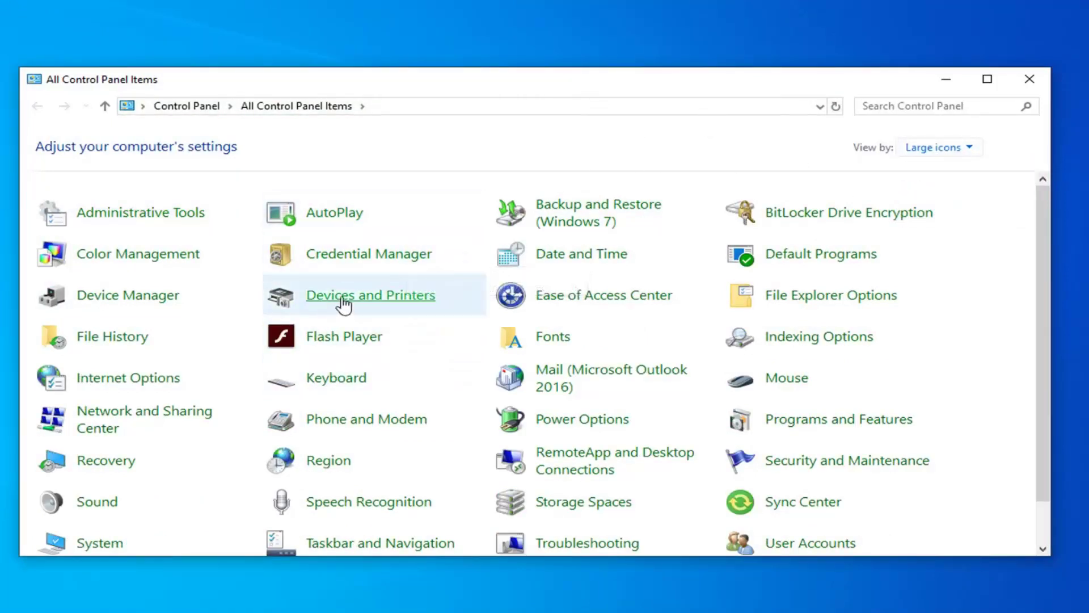
pyautogui.click(366, 305)
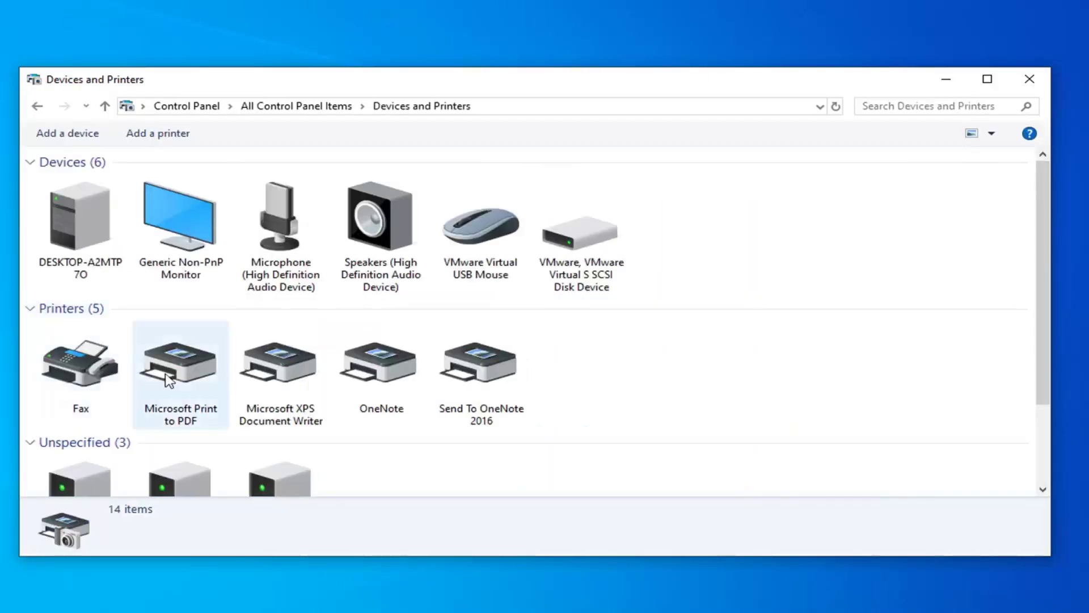
pyautogui.click(290, 372)
pyautogui.scroll(-1, 225, 364)
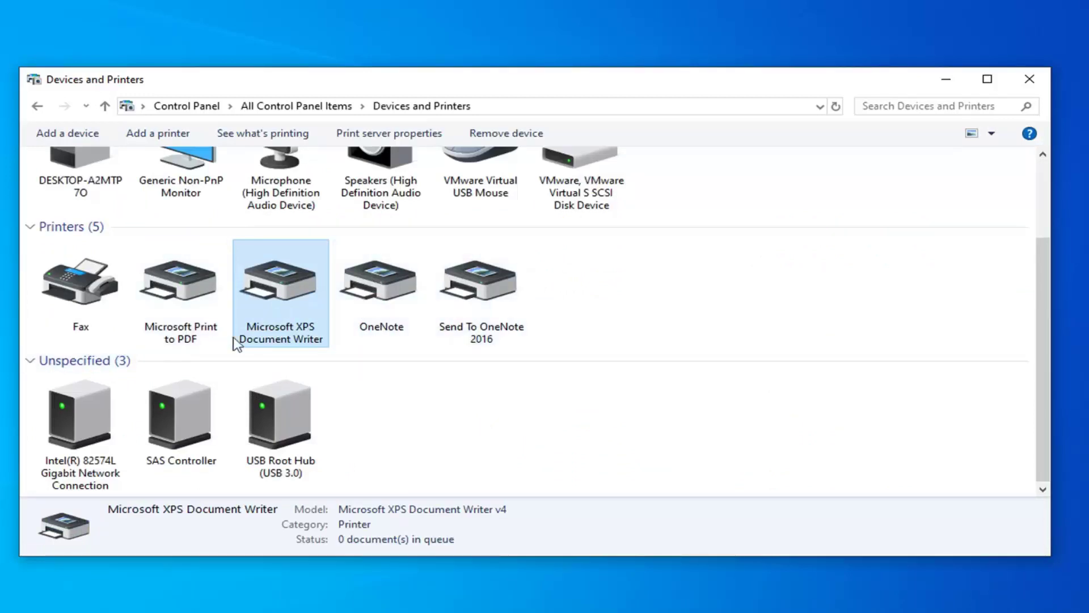
# Start setting Microsoft XPS Document Writer as default printer, then cancel the warning.
pyautogui.rightClick(275, 291)
pyautogui.click(355, 320)
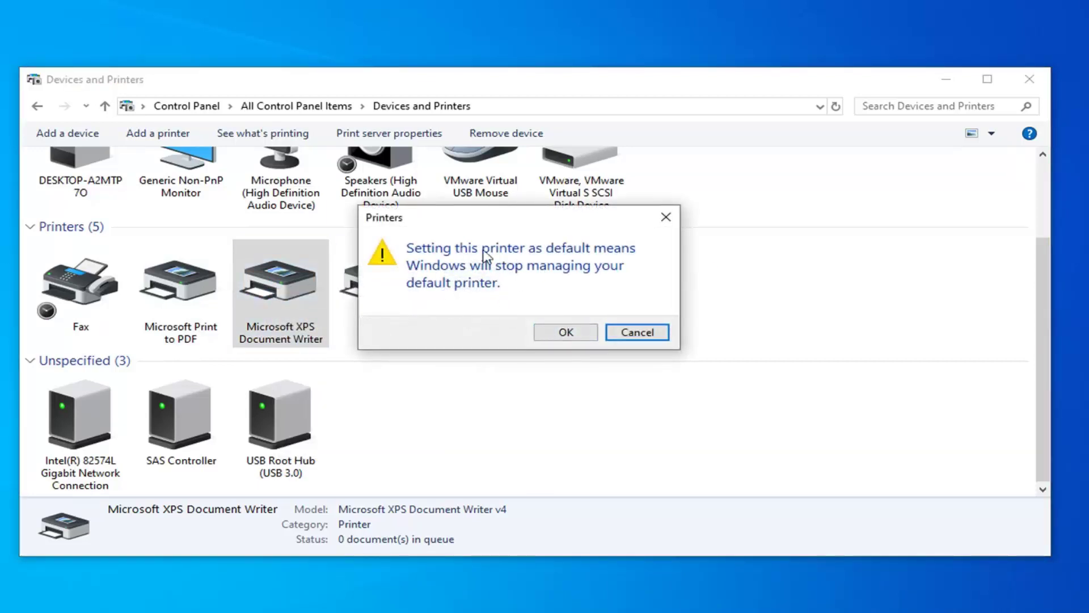
pyautogui.moveTo(513, 221); pyautogui.dragTo(708, 216)
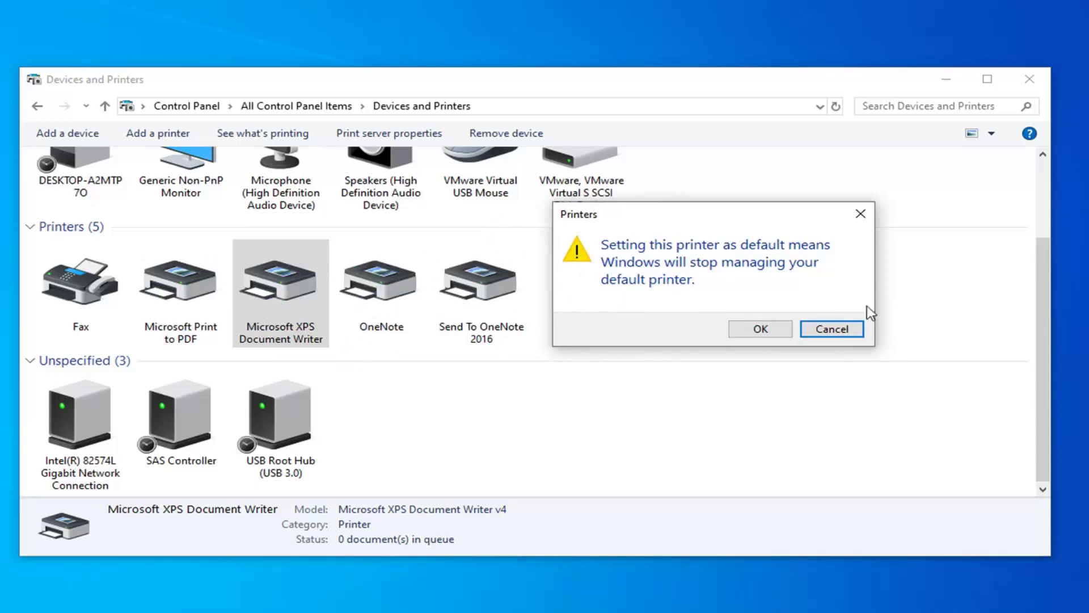
pyautogui.click(827, 331)
# Close Devices and Printers and launch Device Manager from Start search.
pyautogui.click(1009, 86)
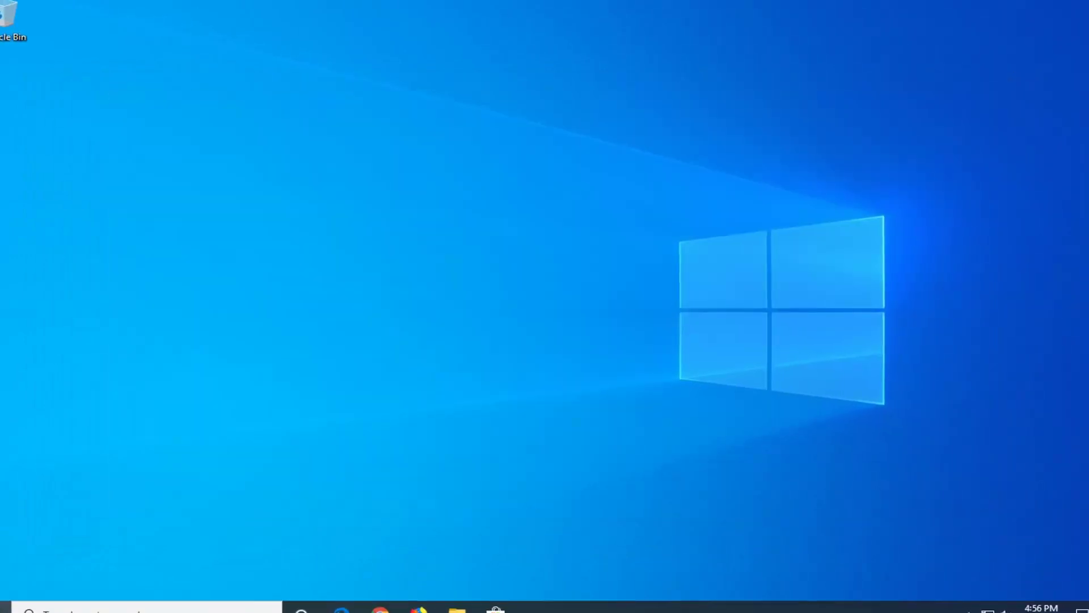
pyautogui.click(17, 601)
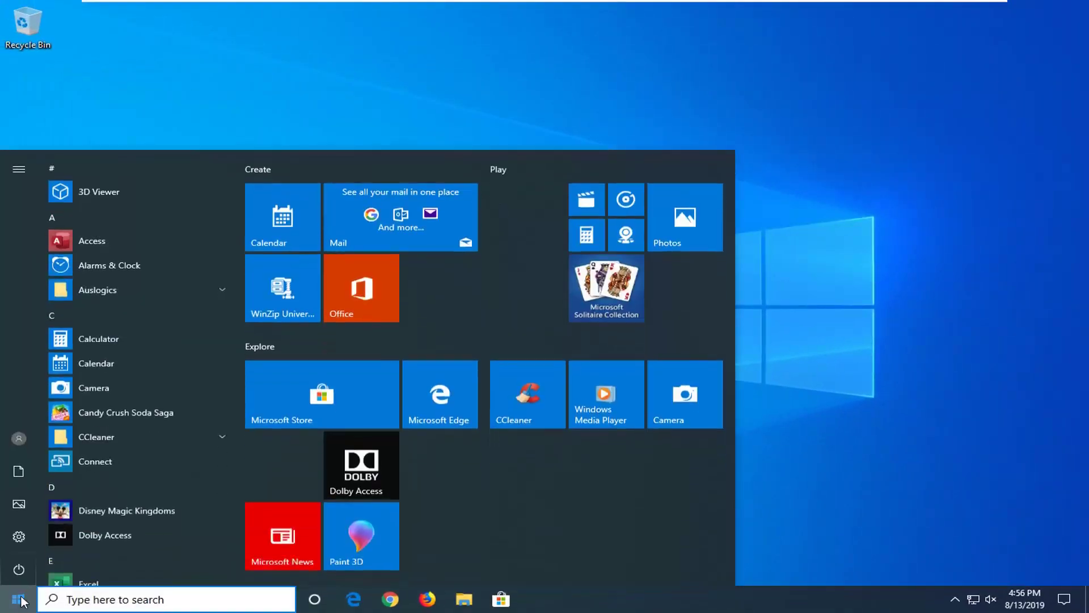
pyautogui.write('d')
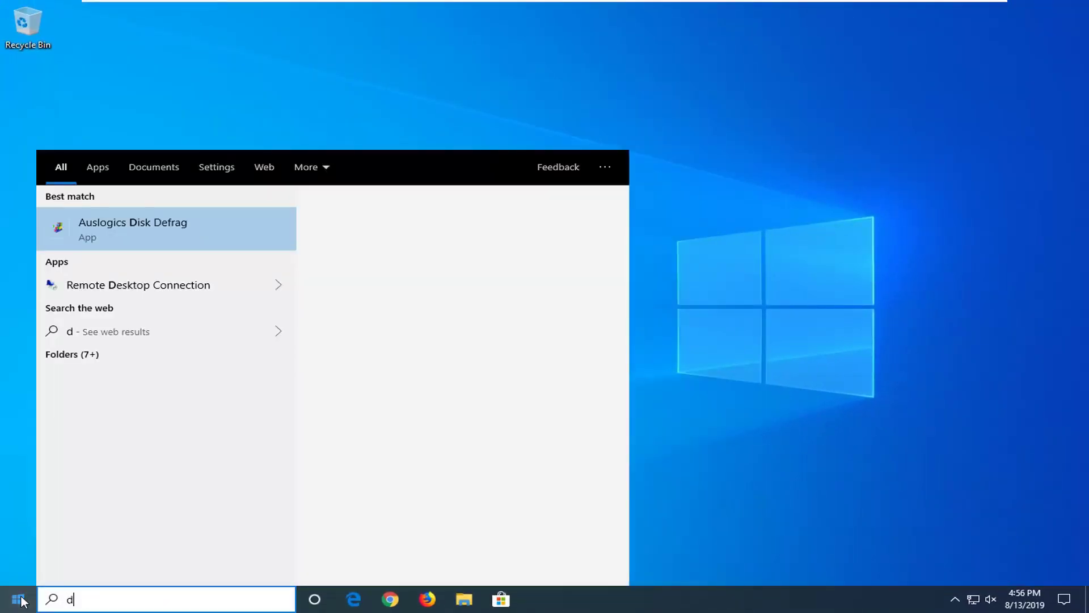
pyautogui.write('evice manager')
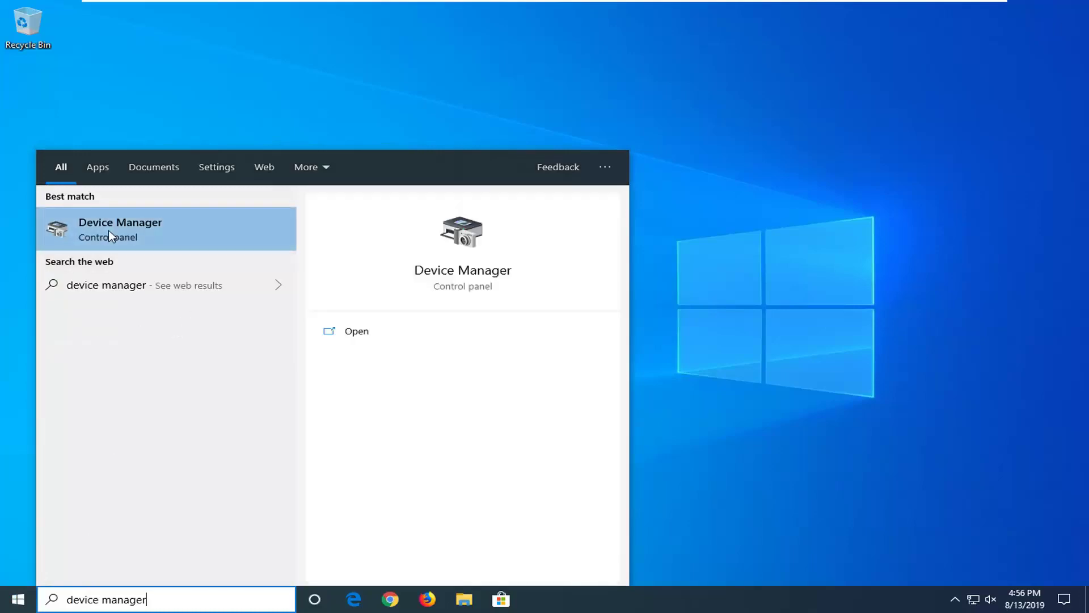
pyautogui.click(110, 227)
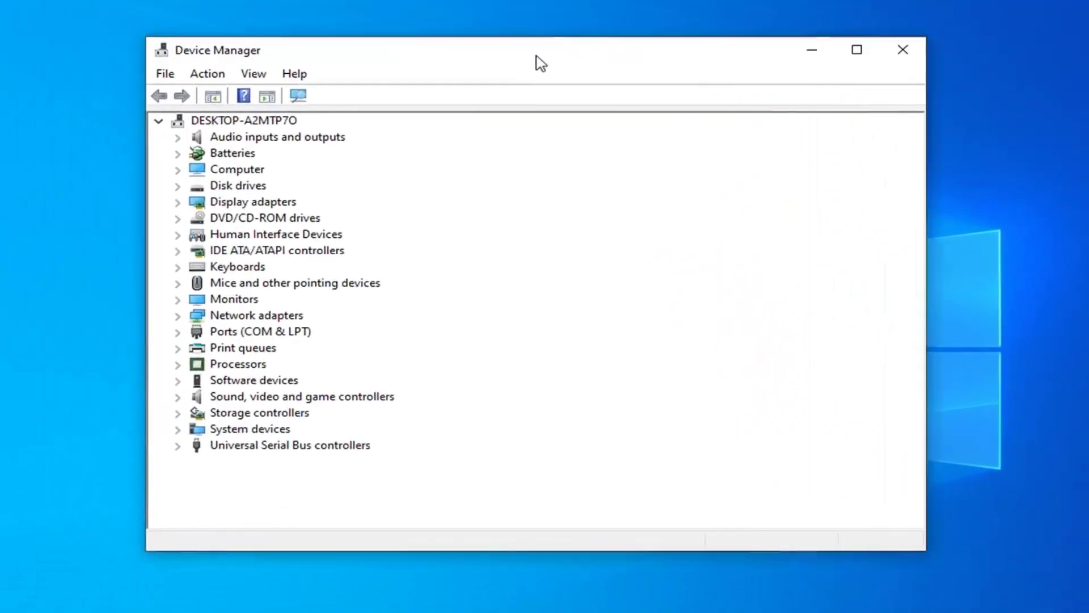
# Under Print queues, update the Microsoft XPS Document Writer driver with automatic search.
pyautogui.moveTo(536, 58); pyautogui.dragTo(557, 62)
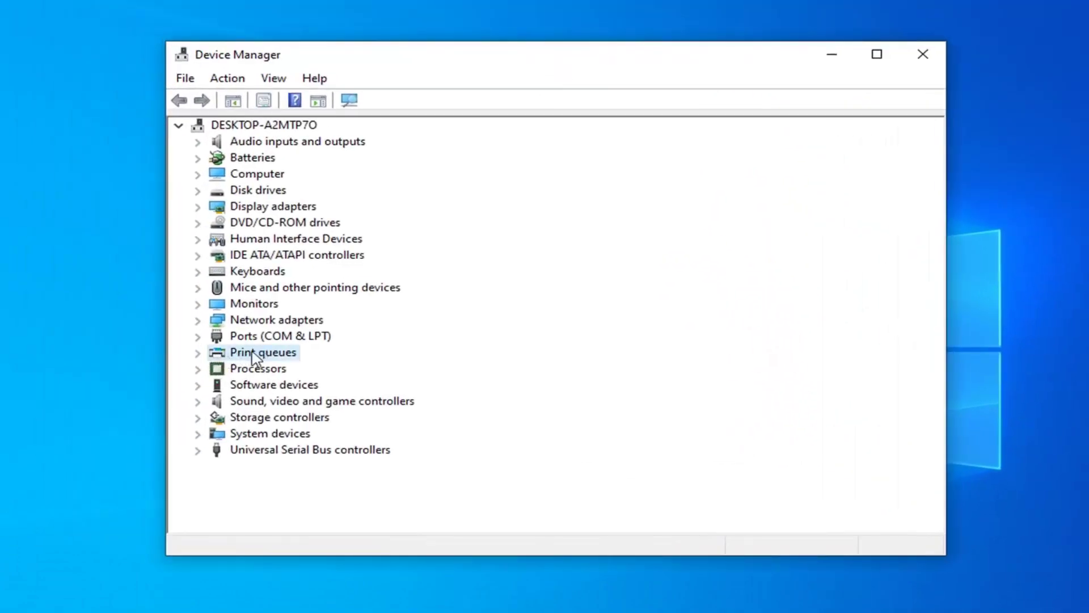
pyautogui.doubleClick(263, 359)
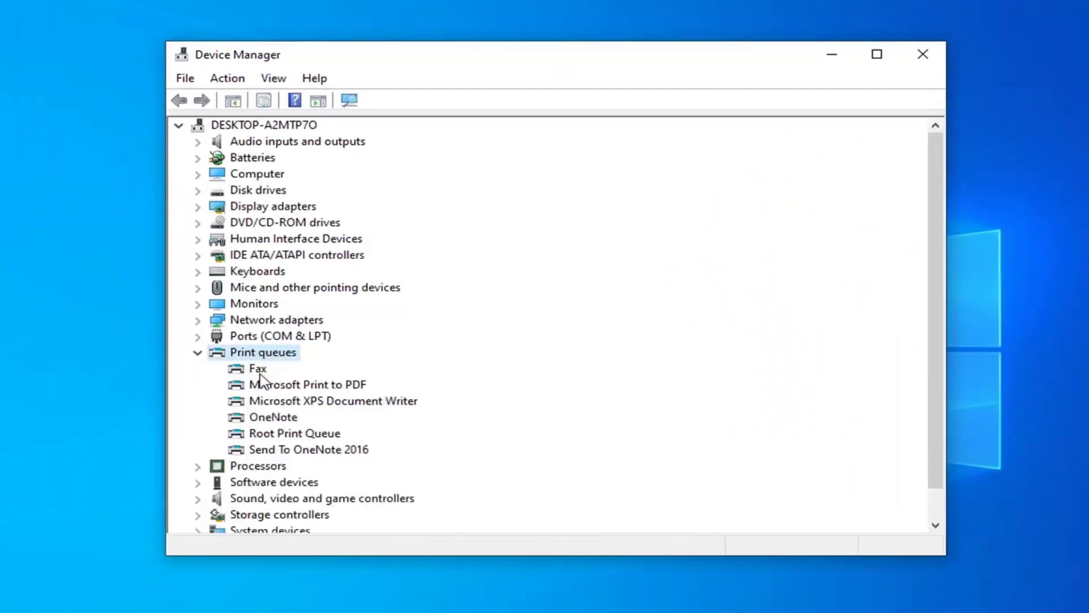
pyautogui.click(298, 390)
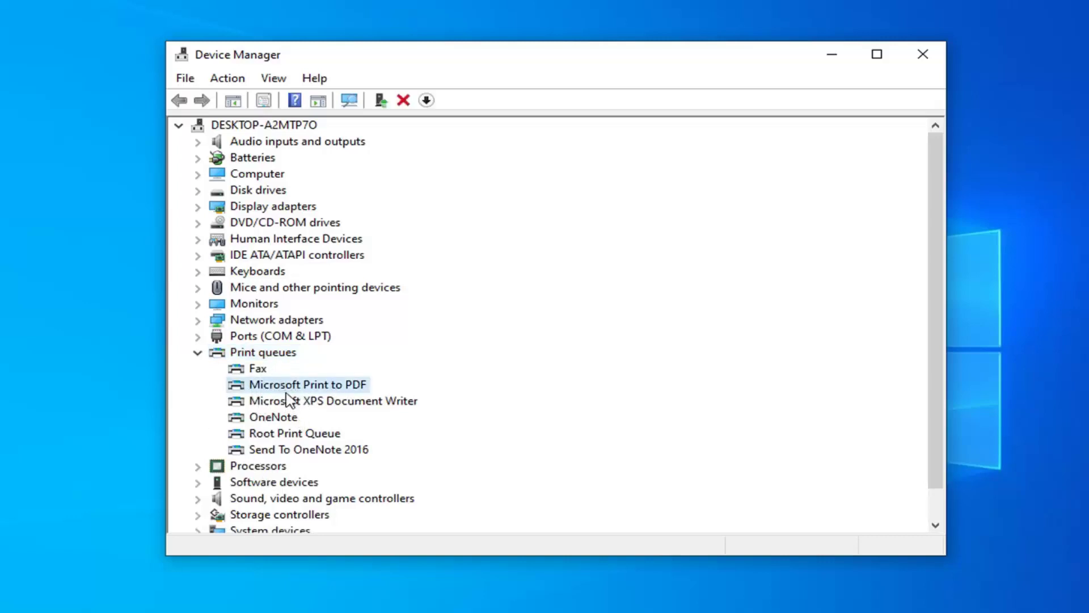
pyautogui.rightClick(286, 397)
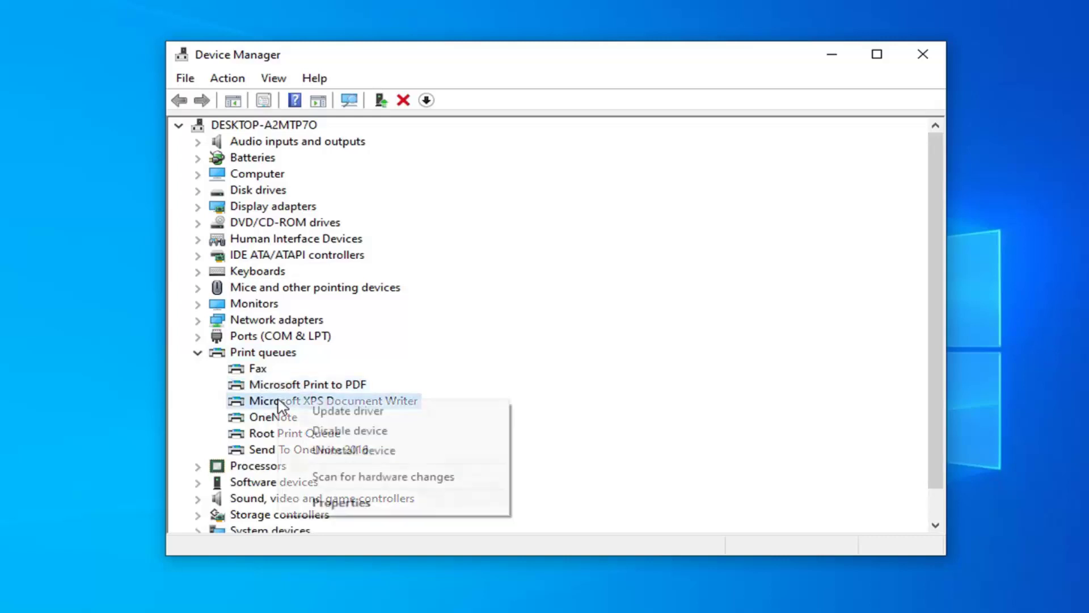
pyautogui.click(342, 414)
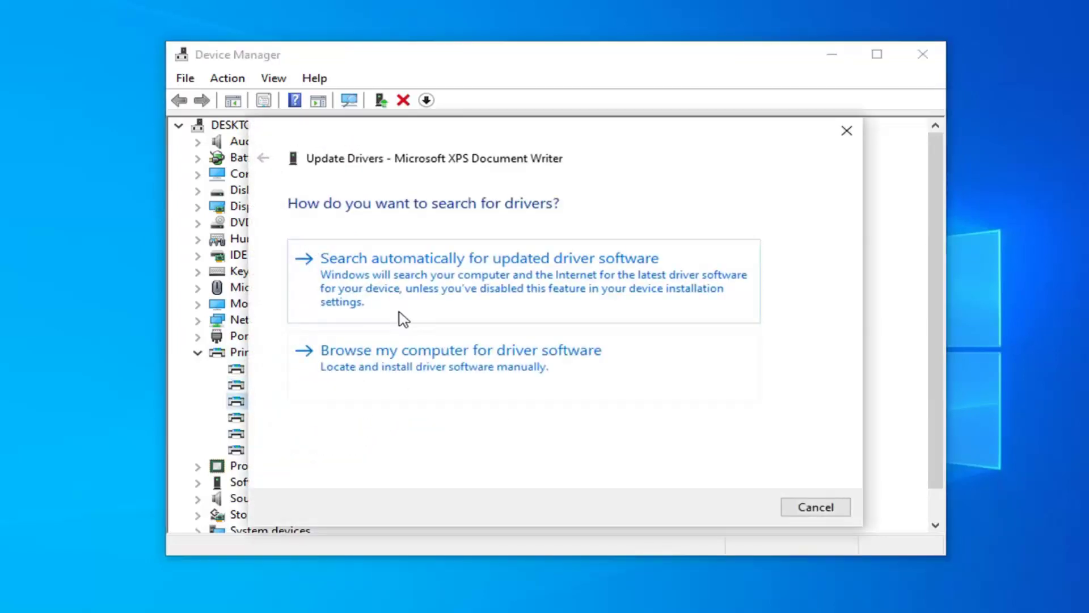
pyautogui.click(406, 281)
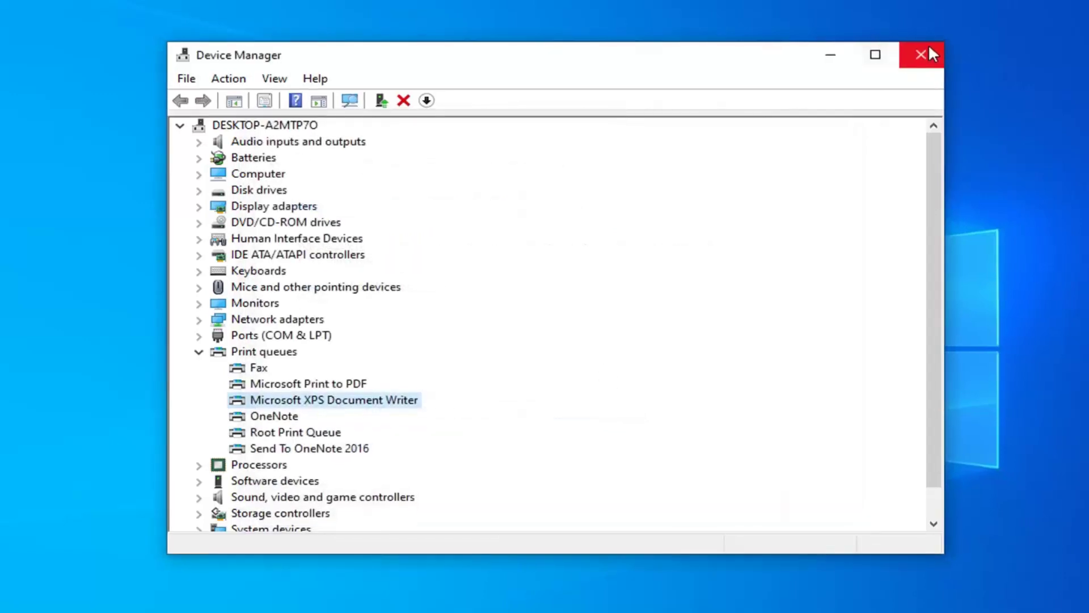
# Close Device Manager and run Registry Editor as administrator from Start search.
pyautogui.click(924, 52)
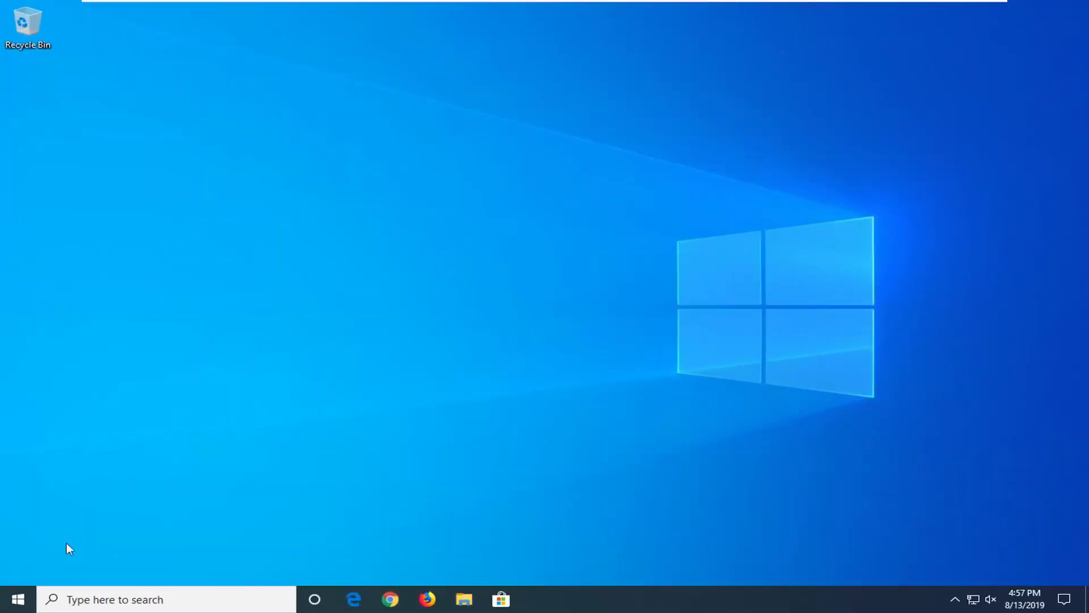
pyautogui.click(12, 602)
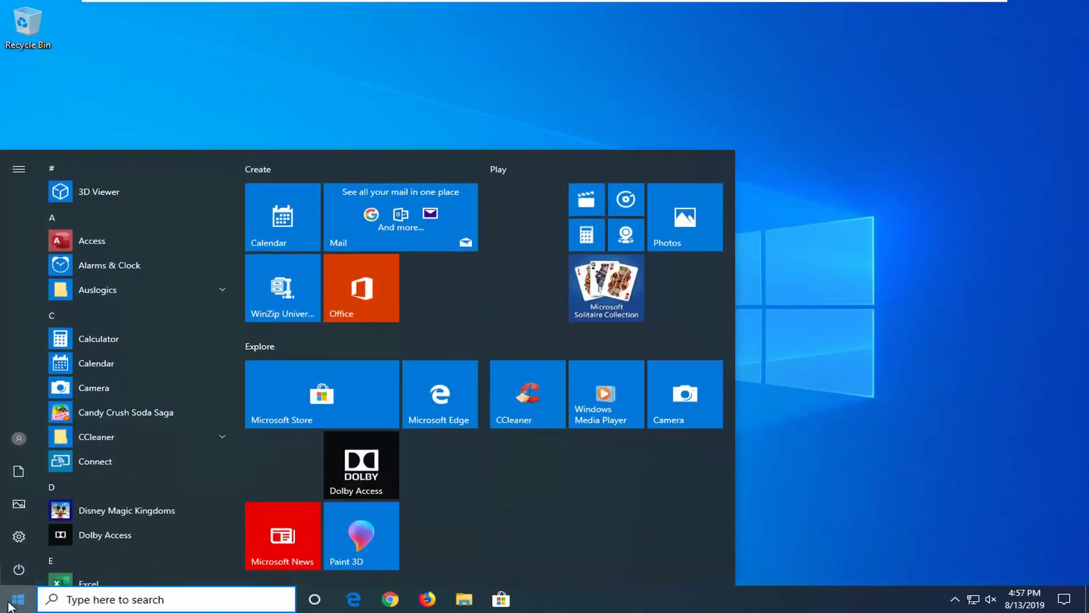
pyautogui.write('regedit')
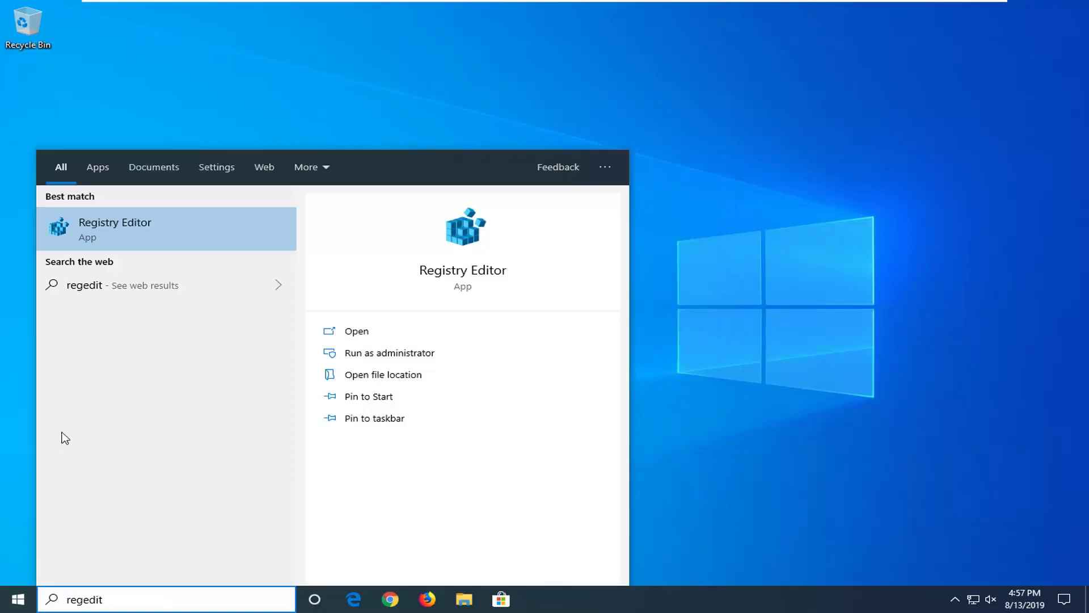
pyautogui.rightClick(122, 232)
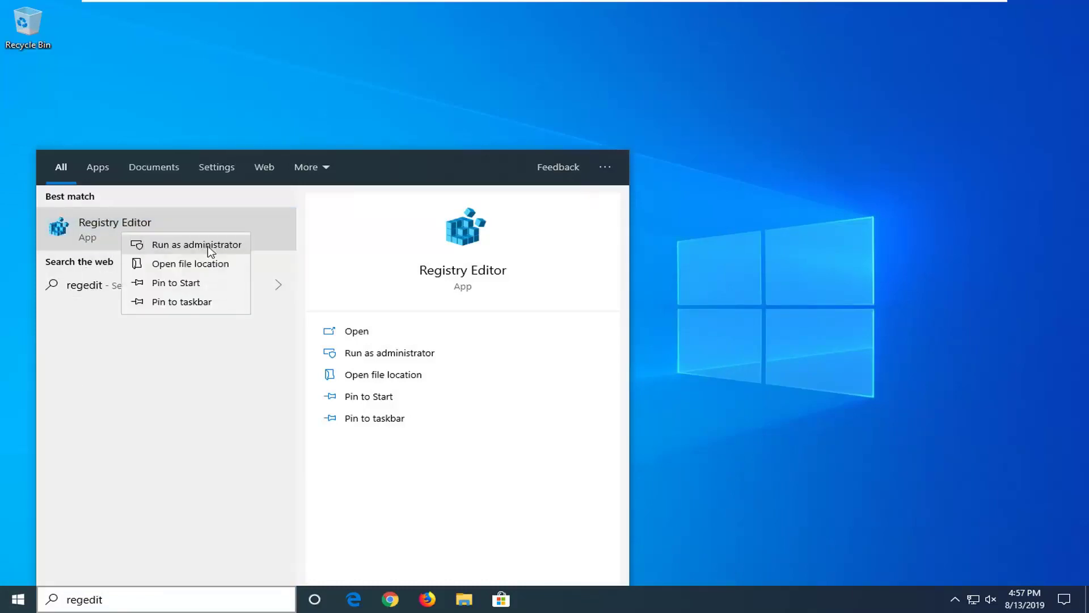
pyautogui.click(208, 245)
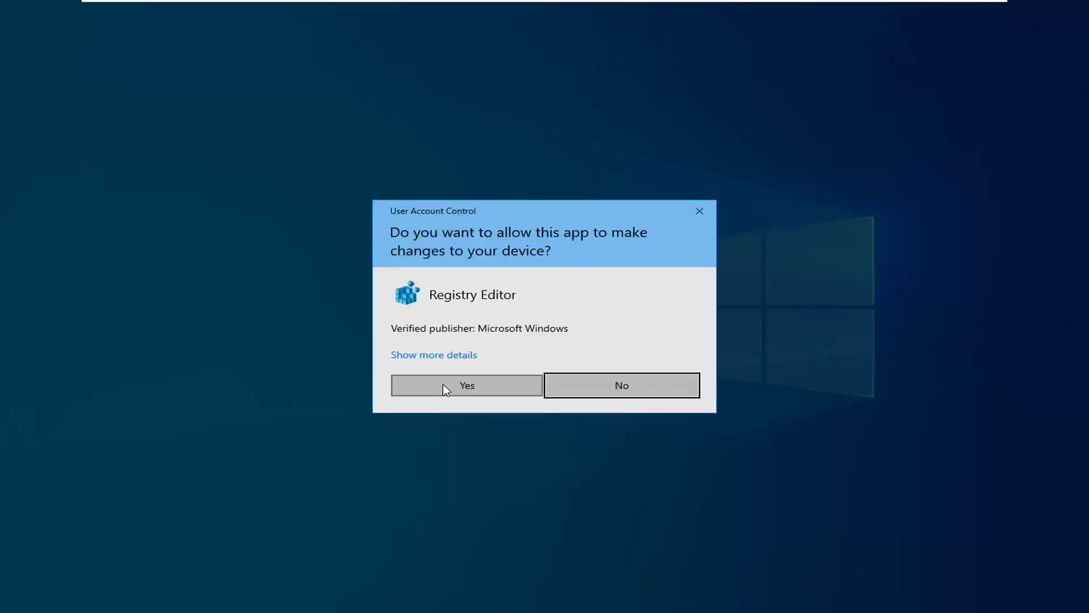
# Approve the UAC prompt, begin a registry export via File > Export, then cancel it.
pyautogui.click(447, 385)
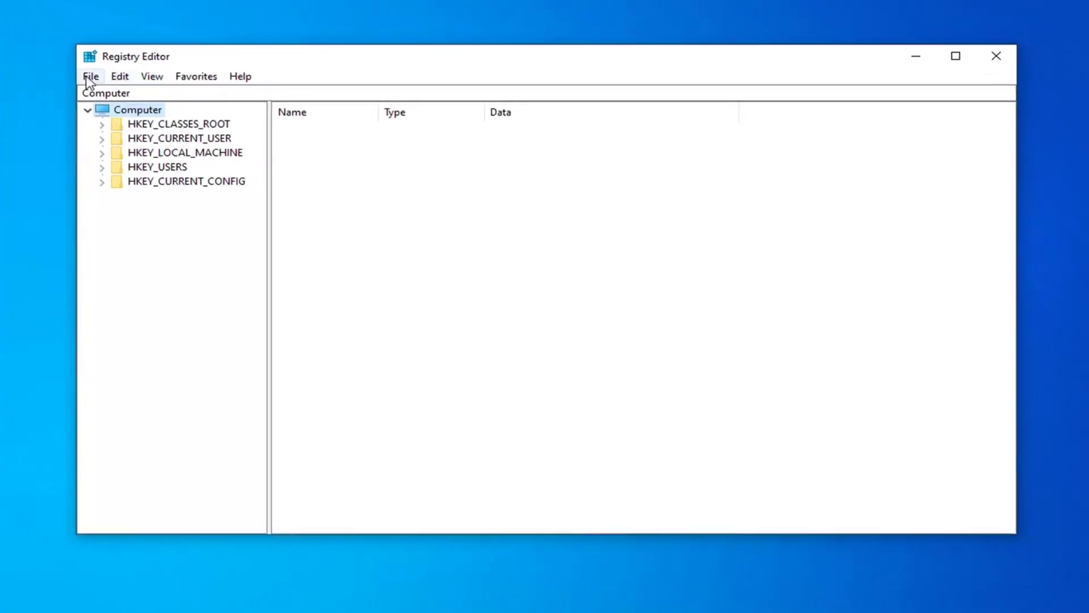
pyautogui.click(89, 79)
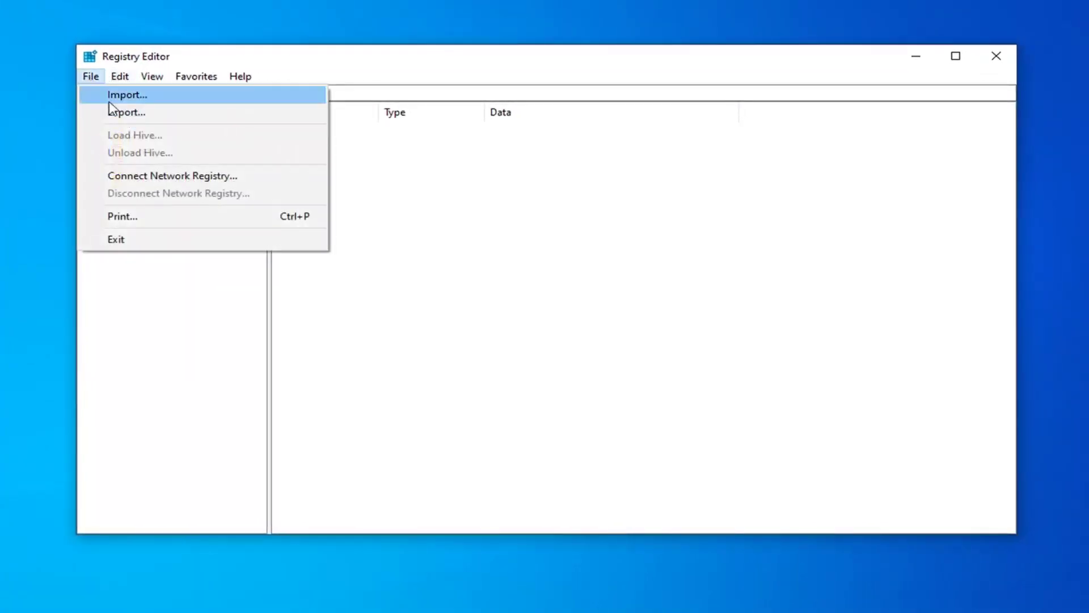
pyautogui.click(120, 113)
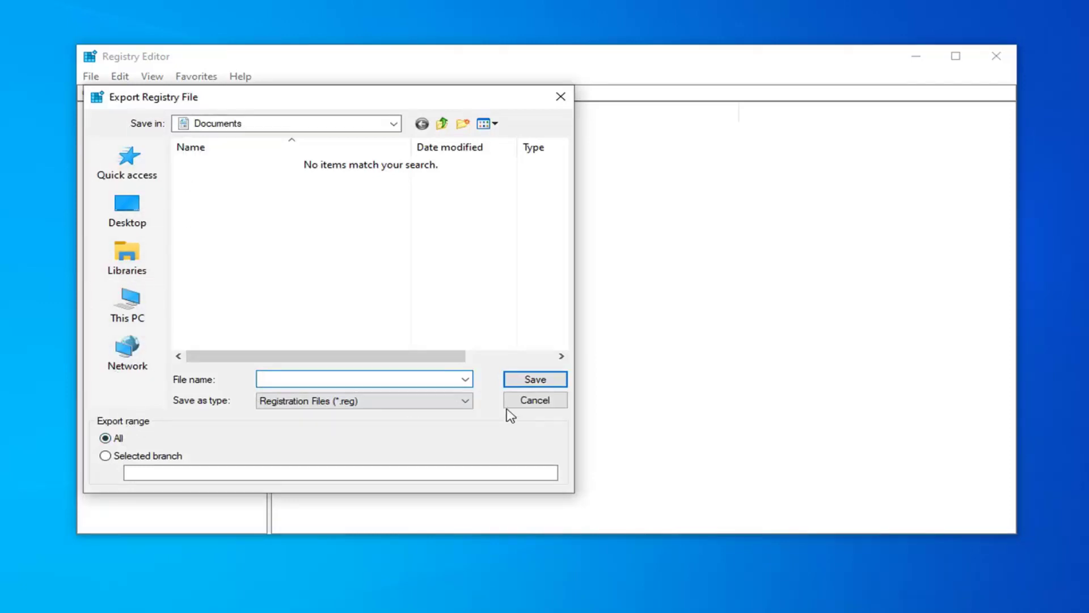
pyautogui.click(536, 400)
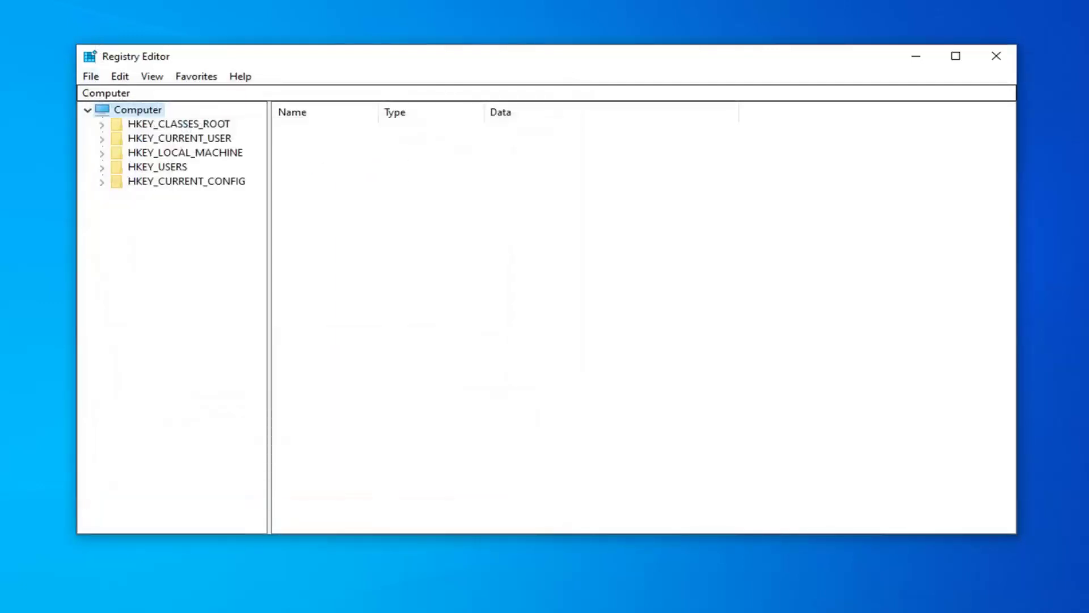
pyautogui.click(89, 83)
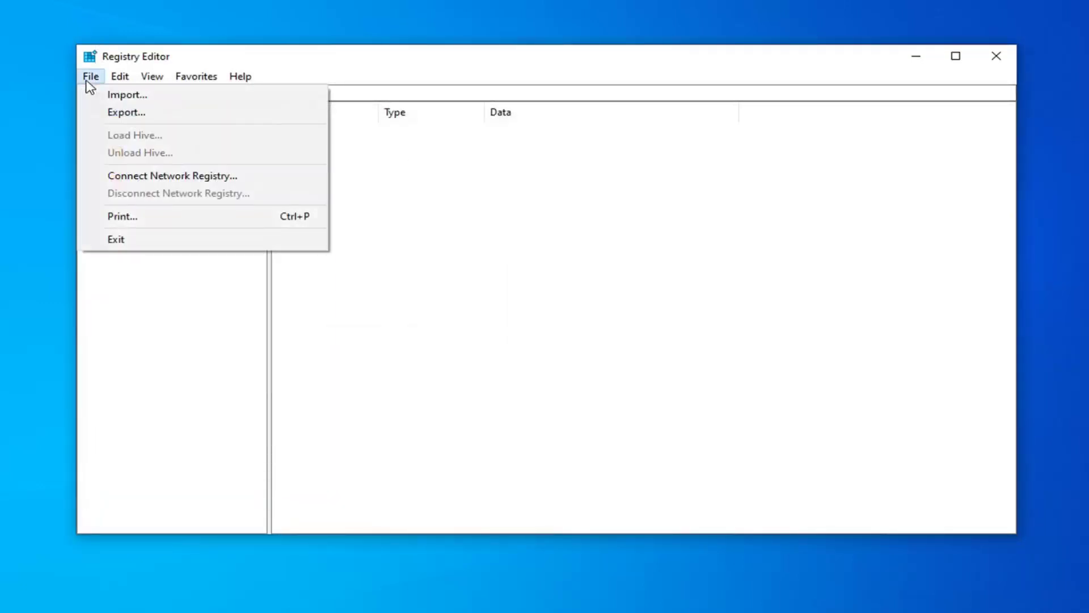
pyautogui.click(125, 95)
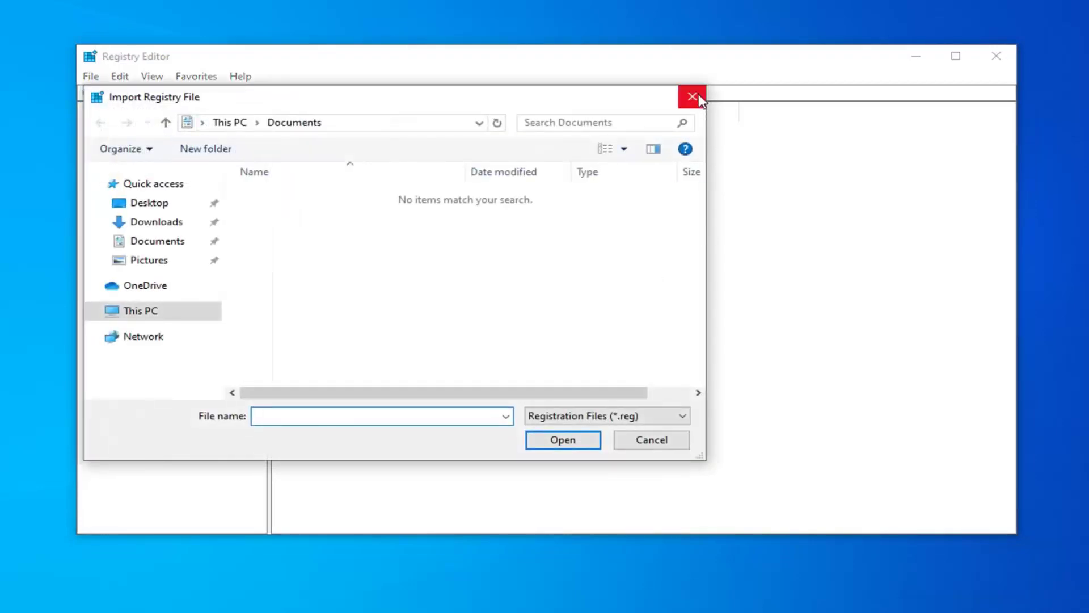
pyautogui.click(693, 98)
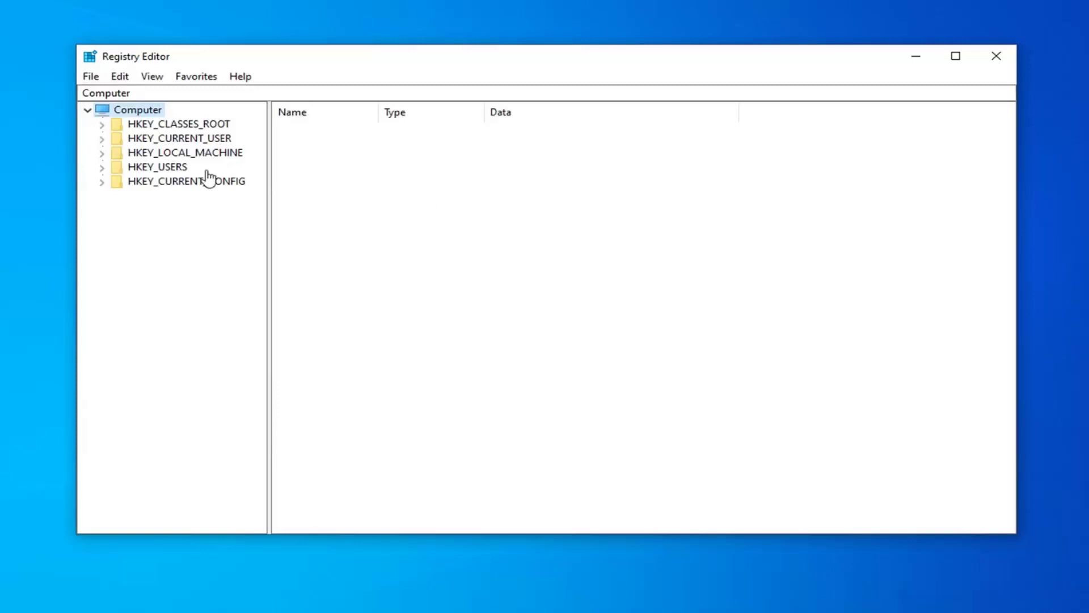
# Paste the Windows x64 Print Processors path into the address bar and jump to it.
pyautogui.click(128, 94)
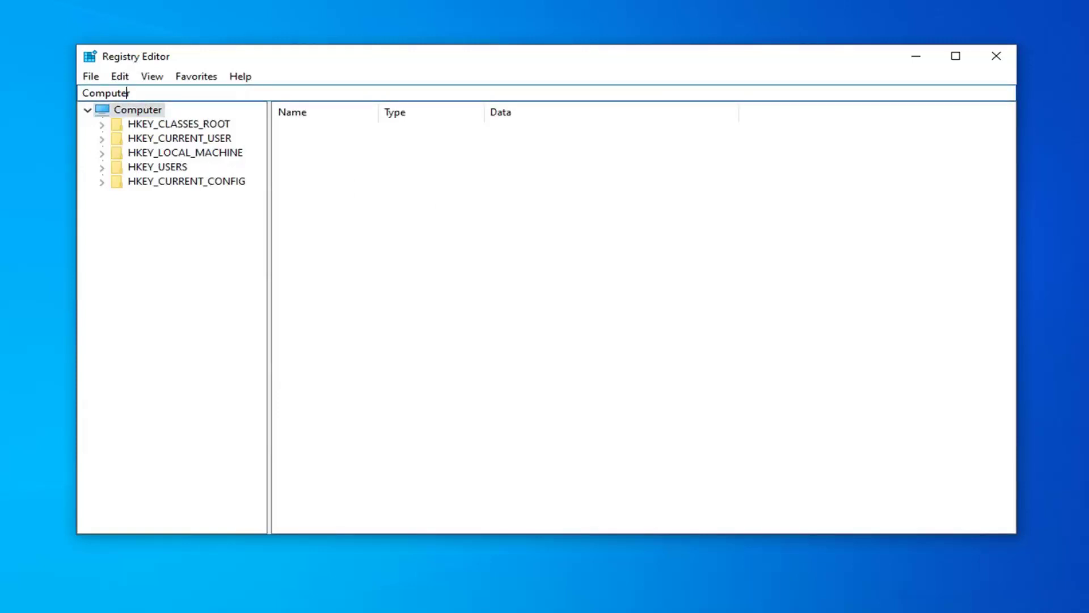
pyautogui.hotkey('ctrl', 'a')
pyautogui.press('BackSpace')
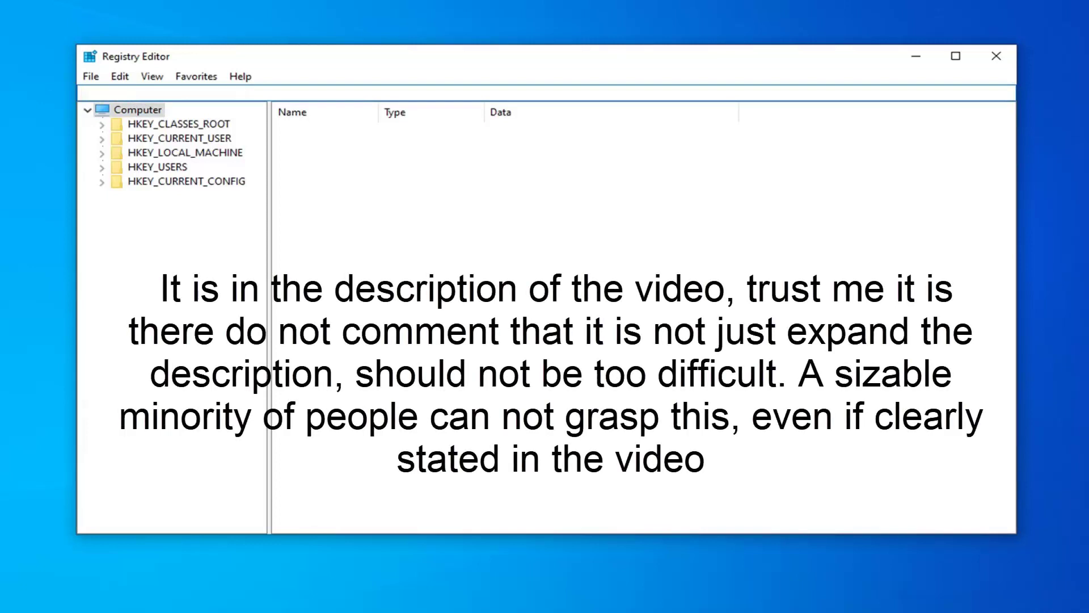
pyautogui.rightClick(104, 94)
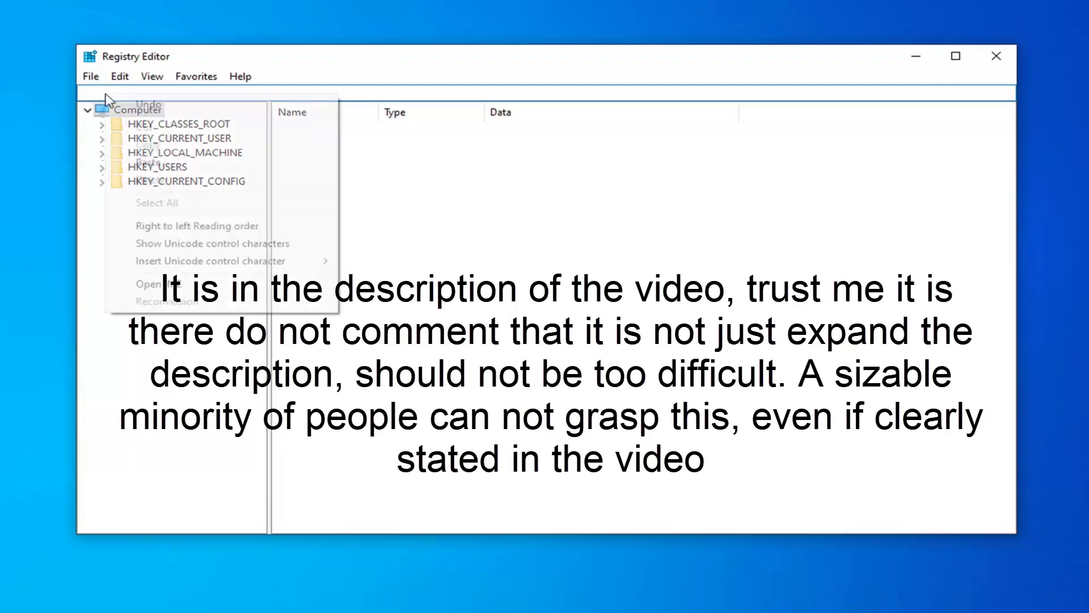
pyautogui.click(137, 164)
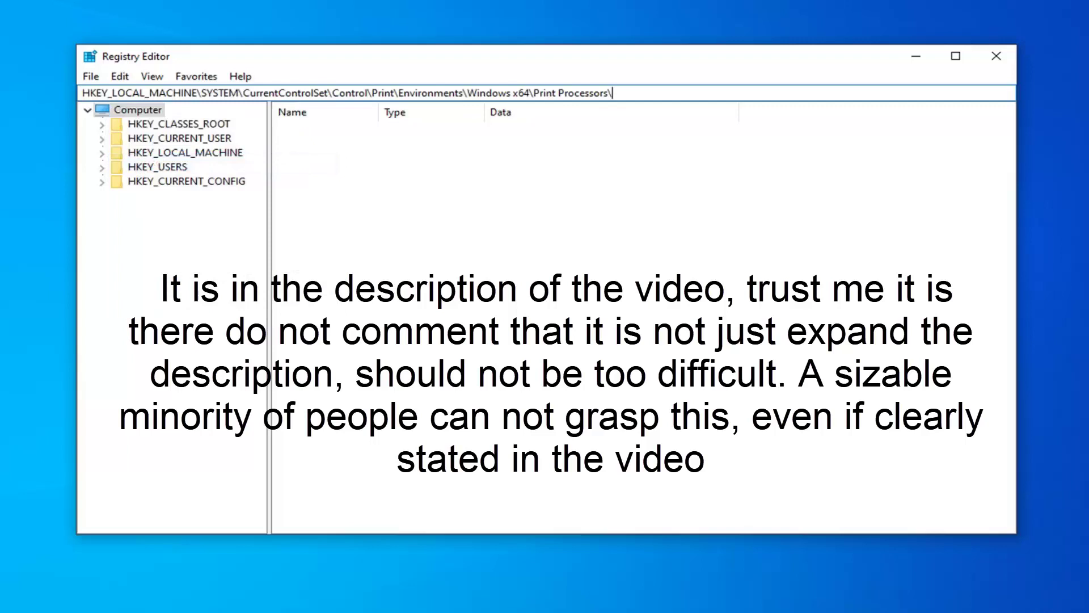
pyautogui.press('Return')
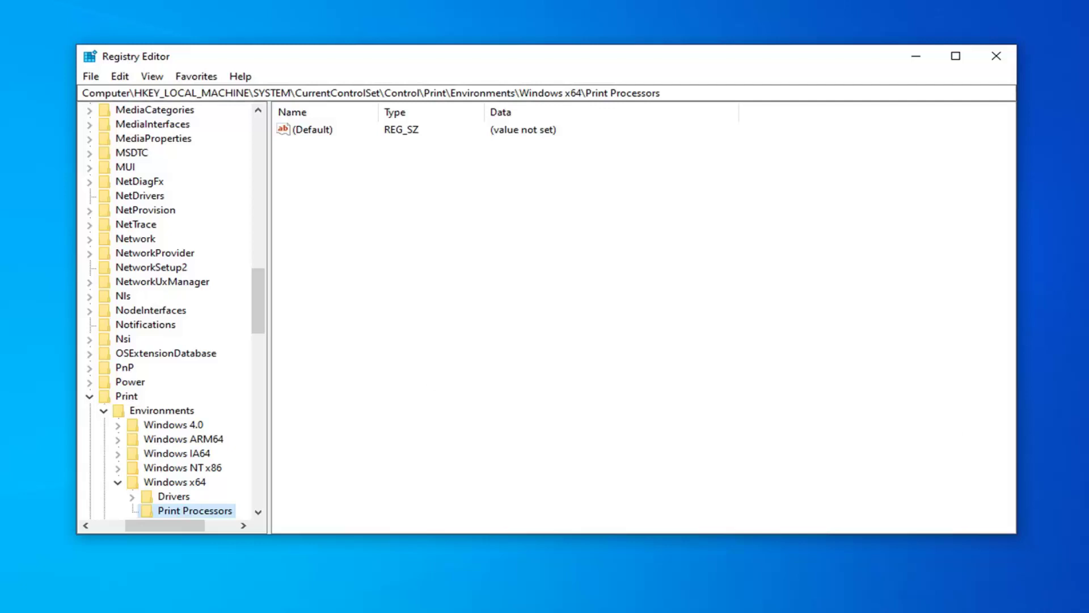
pyautogui.scroll(-1, 246, 417)
pyautogui.scroll(-1, 212, 430)
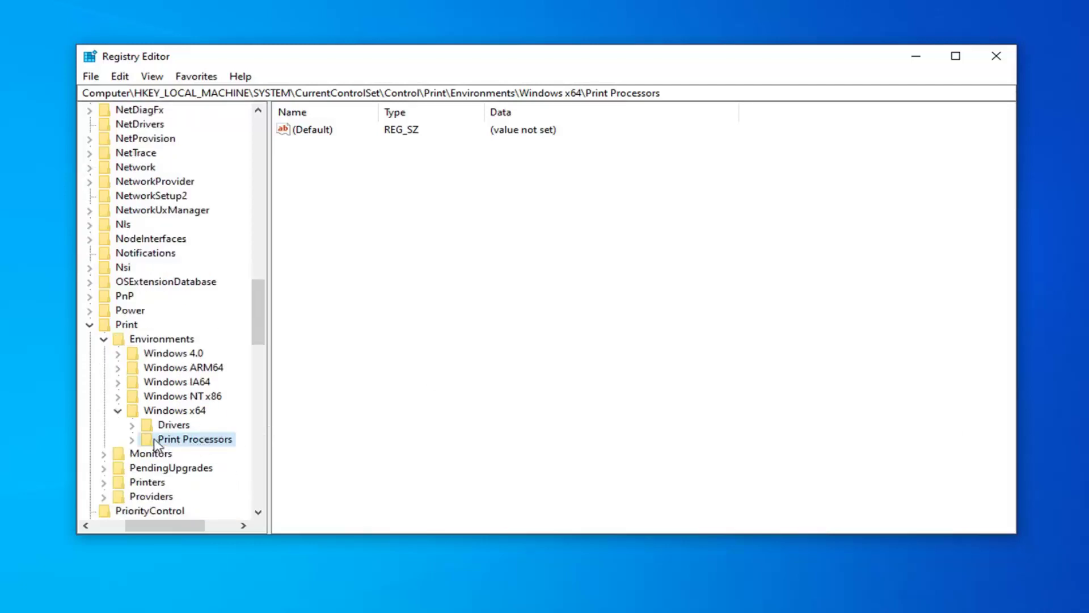
# Rename the winprint subkey under Print Processors to winprint.old.
pyautogui.doubleClick(167, 442)
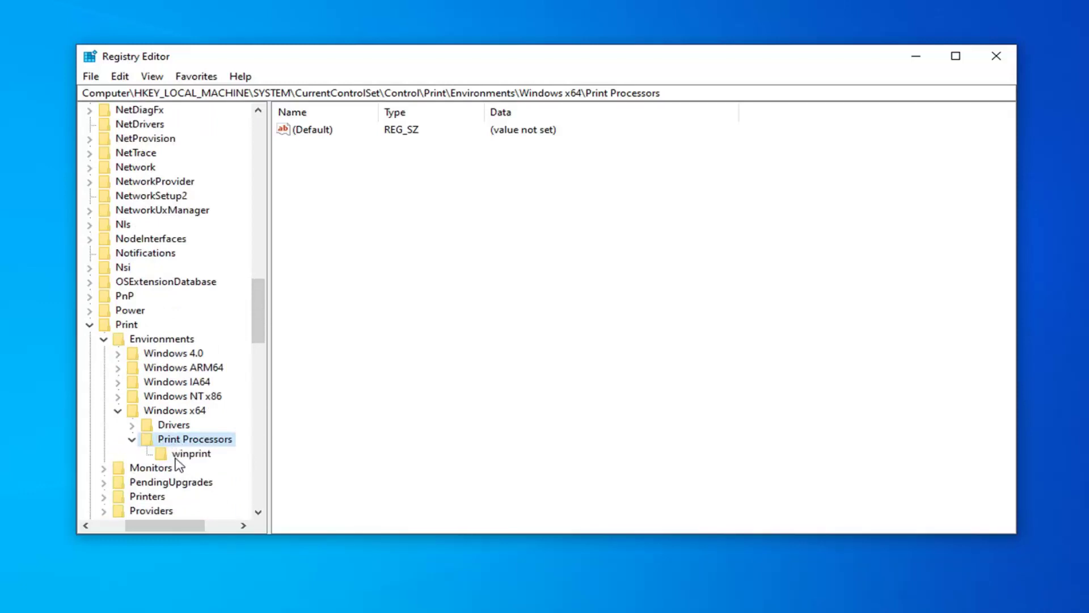
pyautogui.click(183, 454)
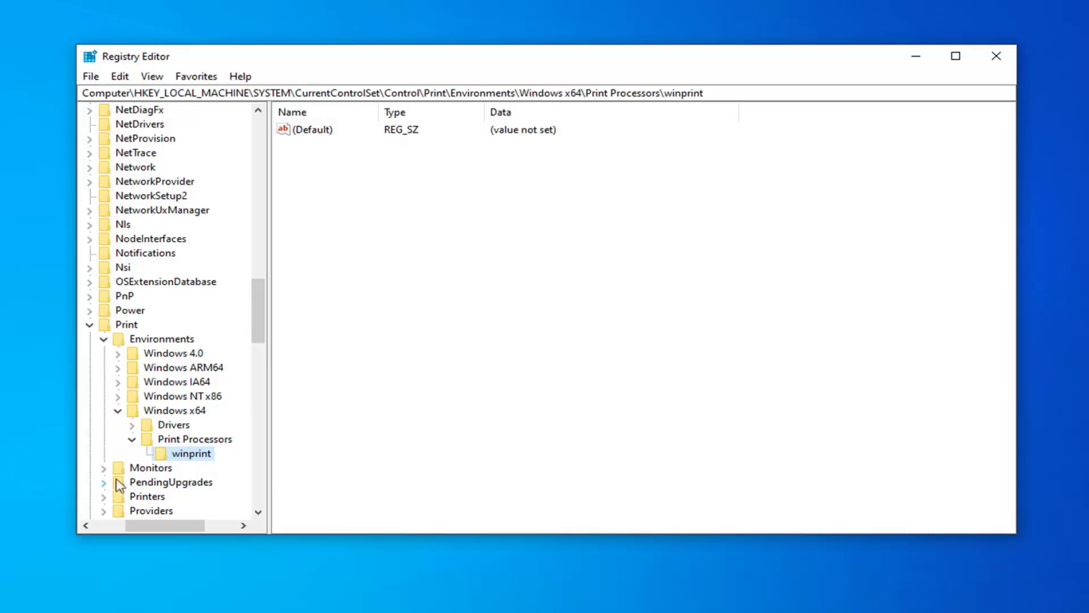
pyautogui.rightClick(180, 459)
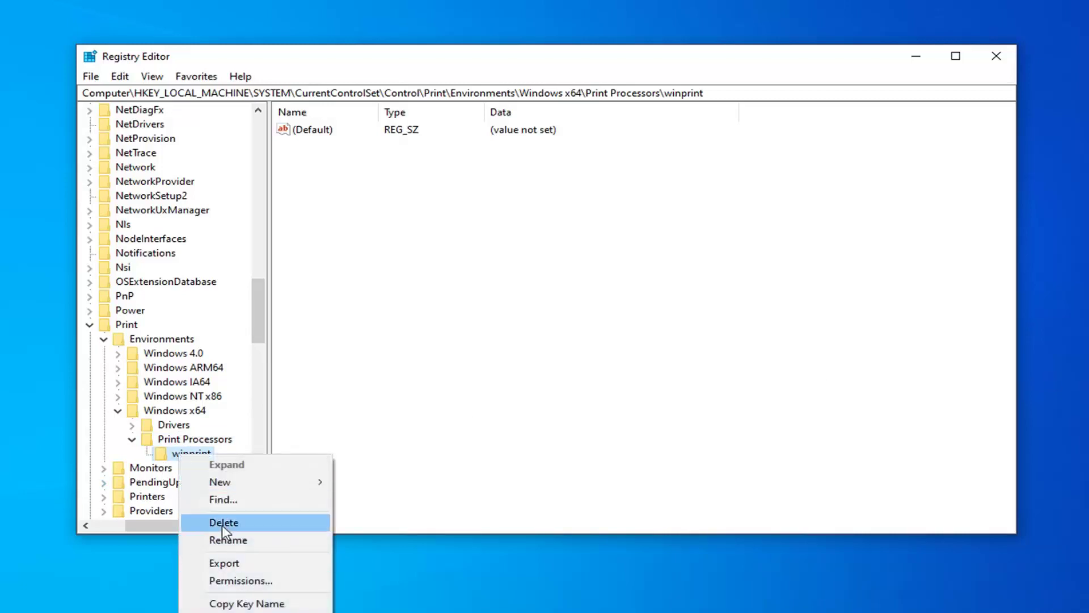
pyautogui.click(236, 540)
pyautogui.press('End')
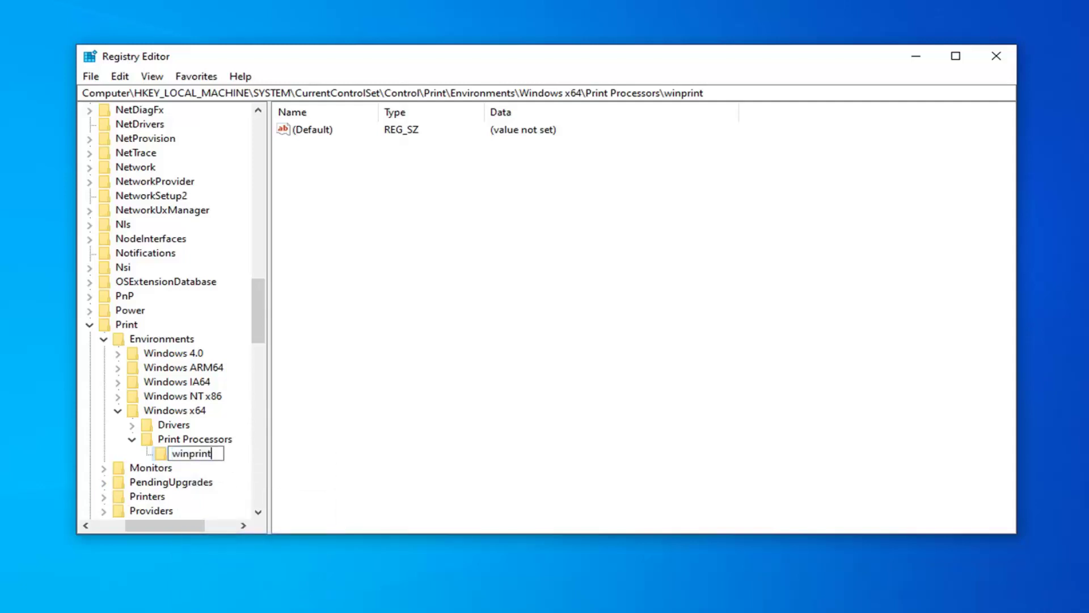
pyautogui.write('.old')
pyautogui.click(137, 442)
pyautogui.click(159, 451)
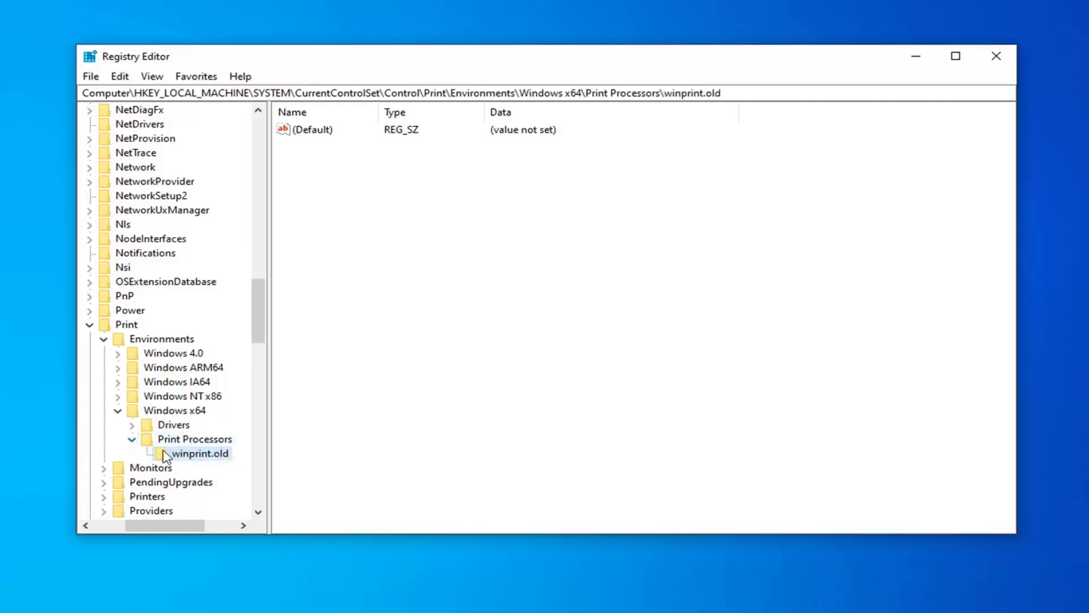
pyautogui.click(135, 440)
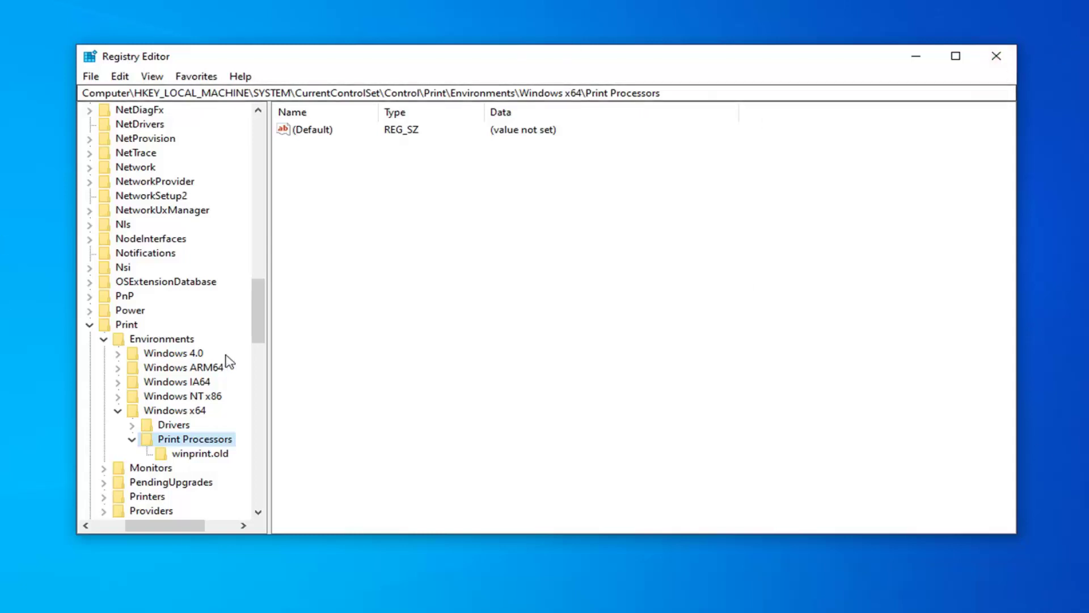
# Collapse the registry tree back to HKEY_LOCAL_MACHINE and close Registry Editor.
pyautogui.click(90, 324)
pyautogui.scroll(10, 106, 324)
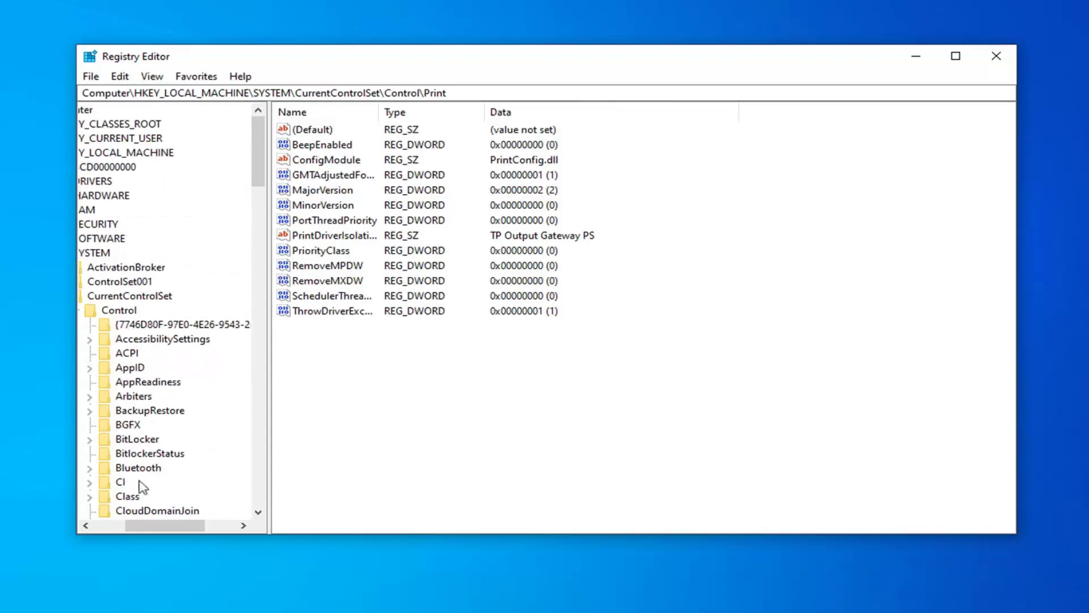
pyautogui.moveTo(202, 524); pyautogui.dragTo(127, 525)
pyautogui.click(144, 309)
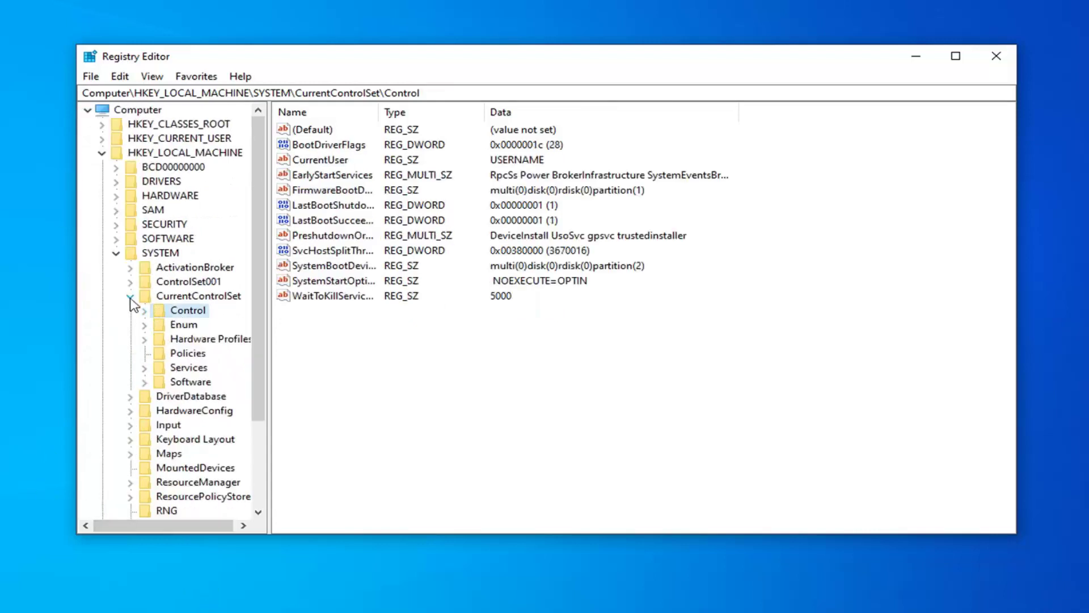
pyautogui.click(116, 253)
pyautogui.click(101, 152)
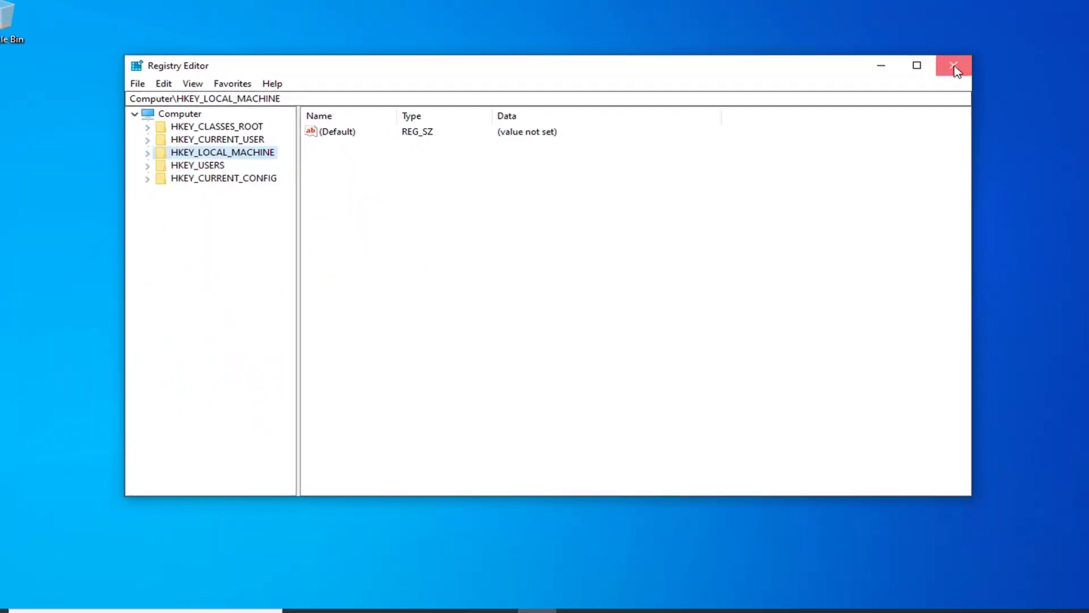
pyautogui.click(954, 68)
# Launch the Services console from Start menu search.
pyautogui.click(18, 599)
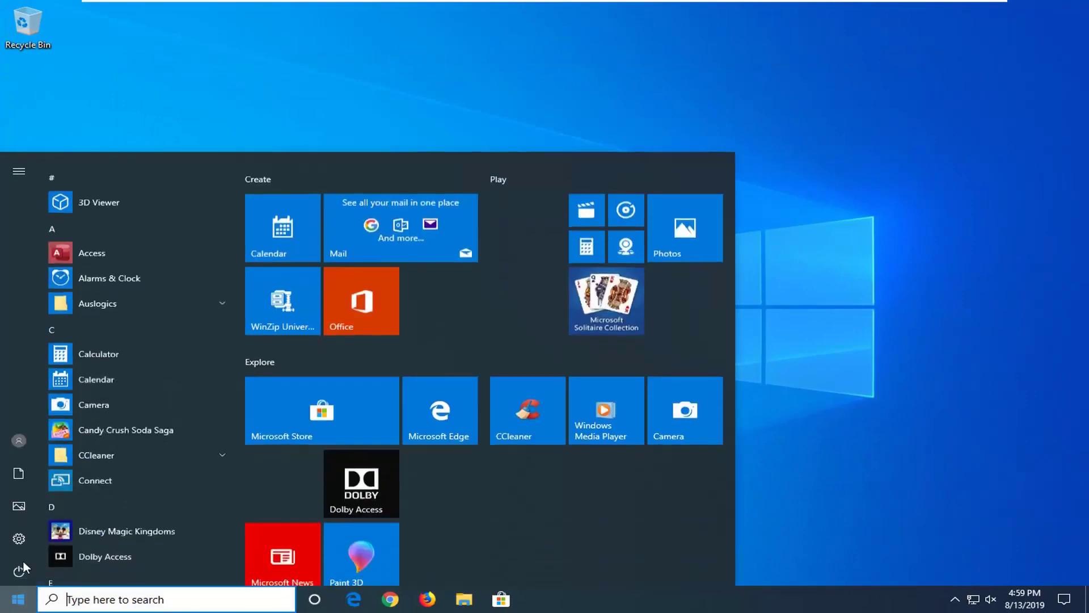
pyautogui.write('service')
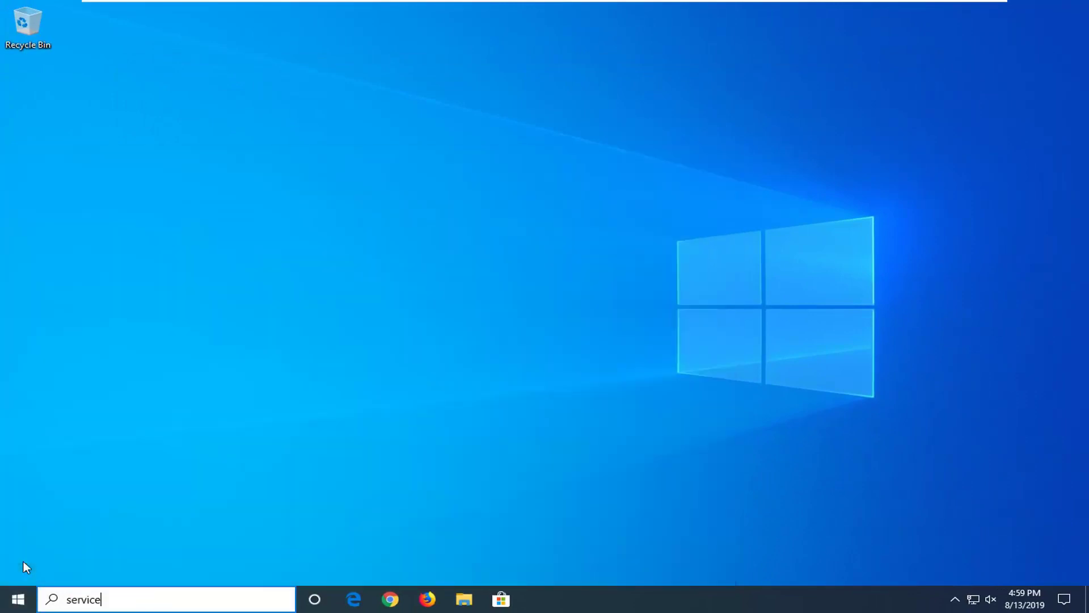
pyautogui.write('s')
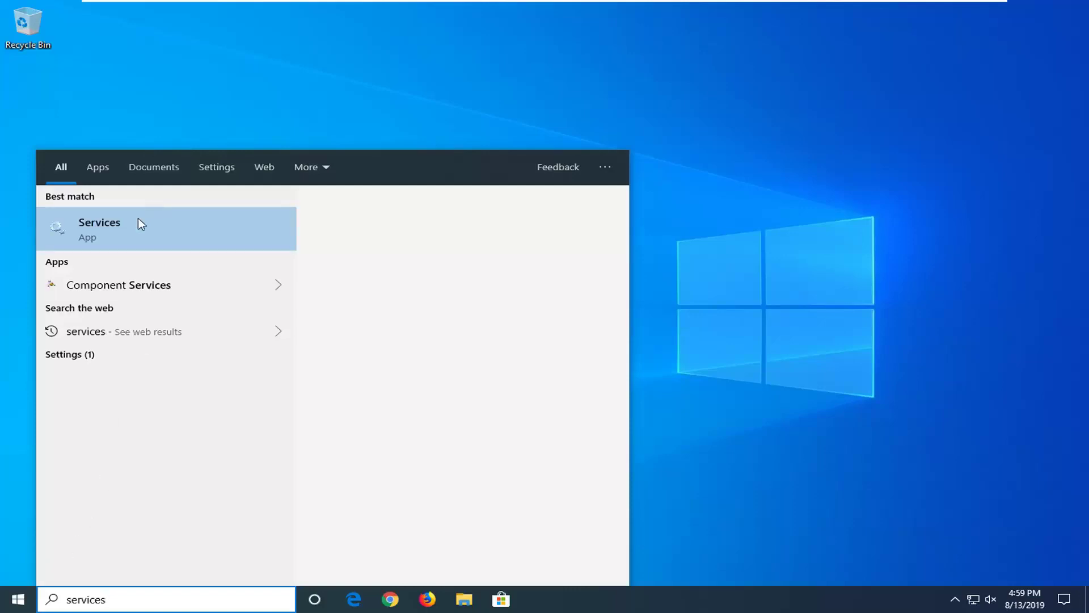
pyautogui.click(115, 224)
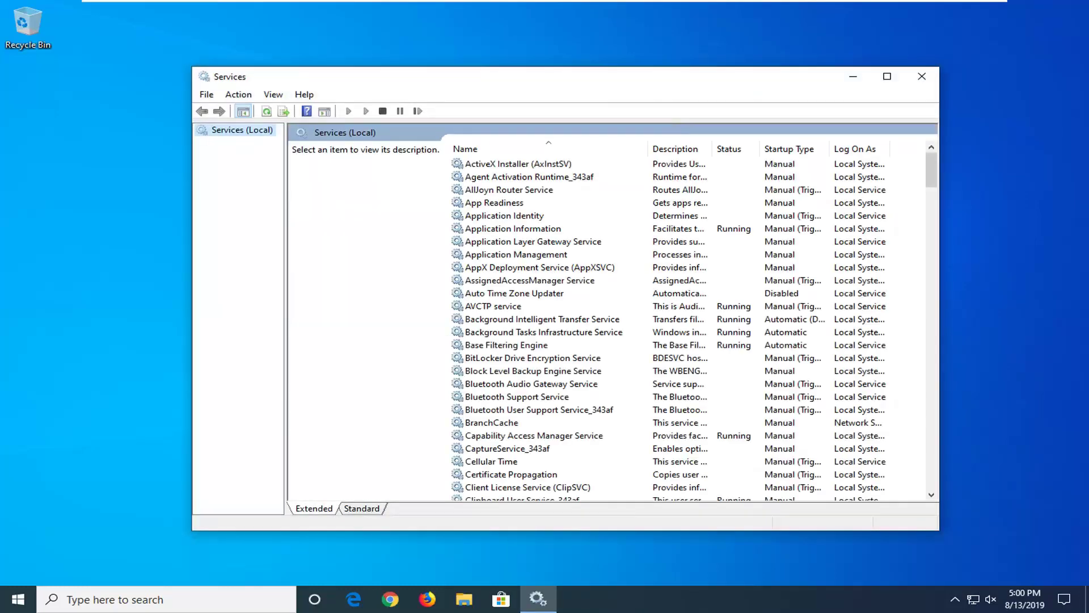
pyautogui.scroll(-10, 493, 417)
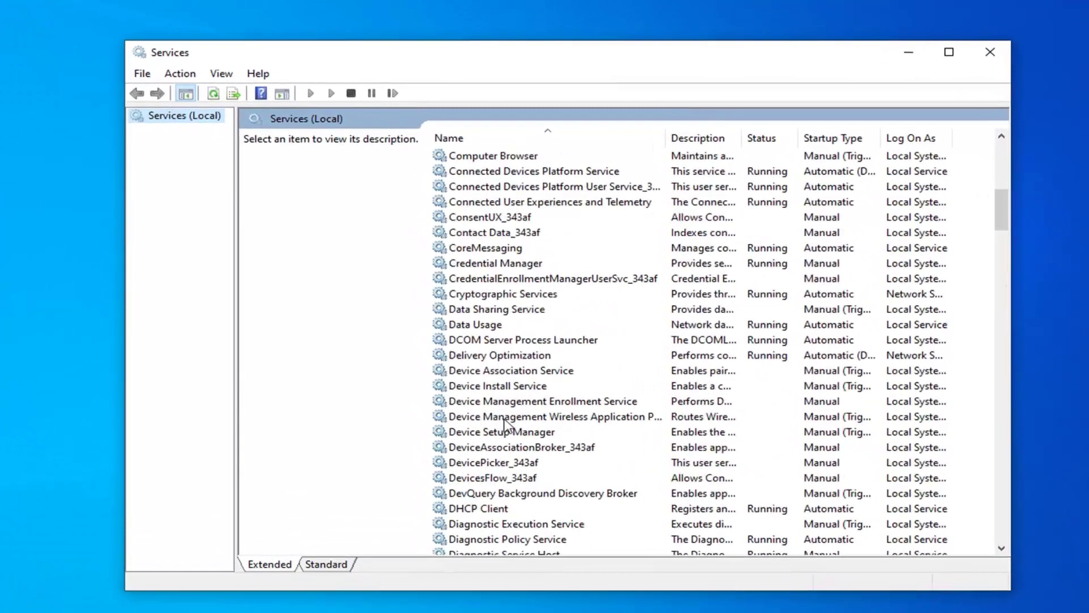
pyautogui.scroll(-20, 503, 423)
pyautogui.scroll(-8, 485, 425)
# Restart the Print Spooler service and close the Services window.
pyautogui.click(474, 373)
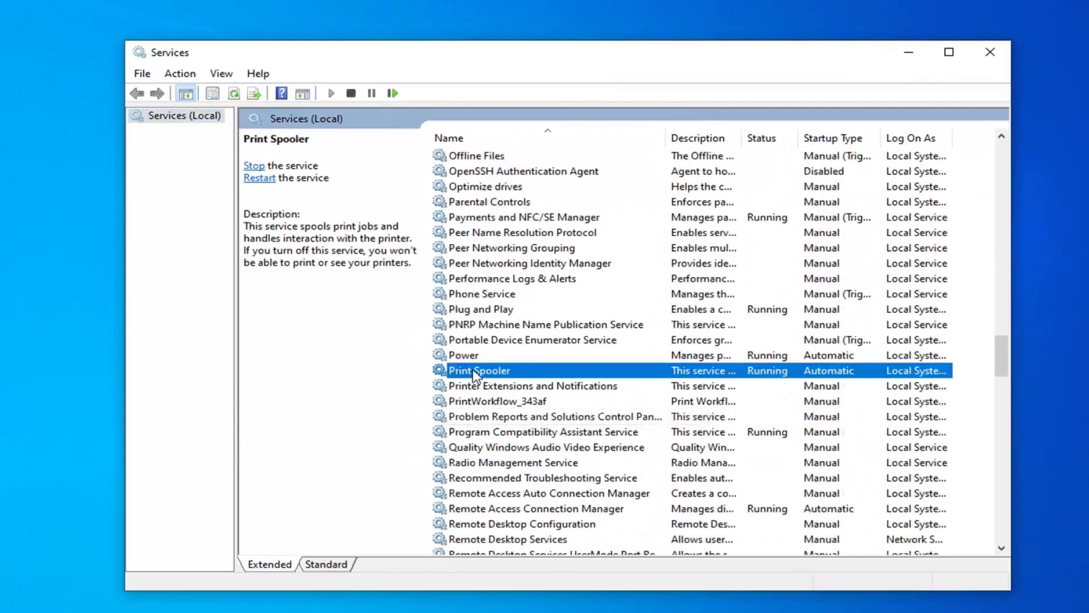
pyautogui.rightClick(473, 372)
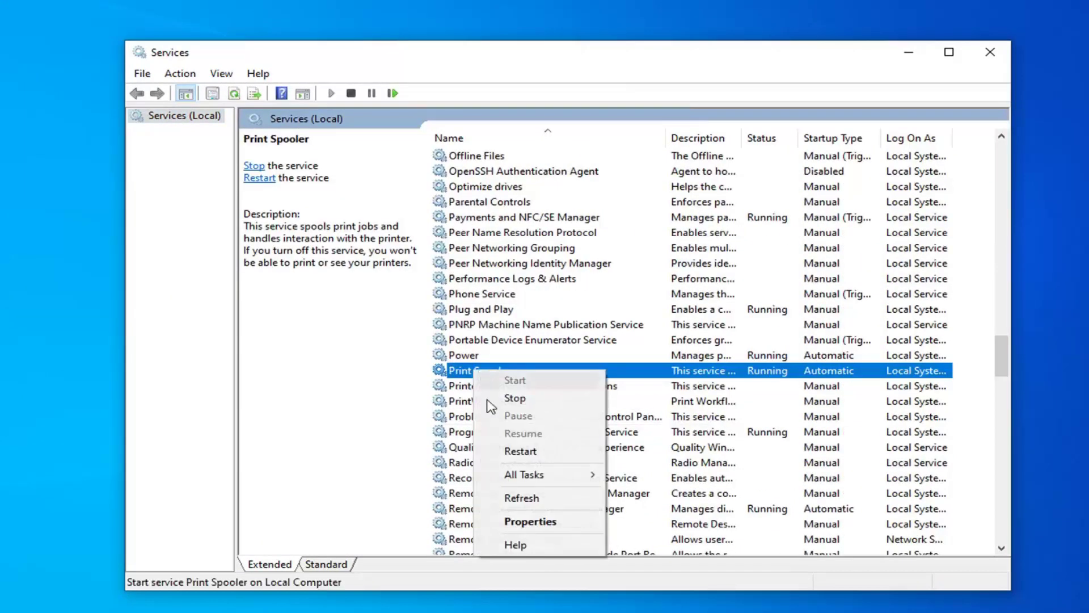
pyautogui.click(519, 452)
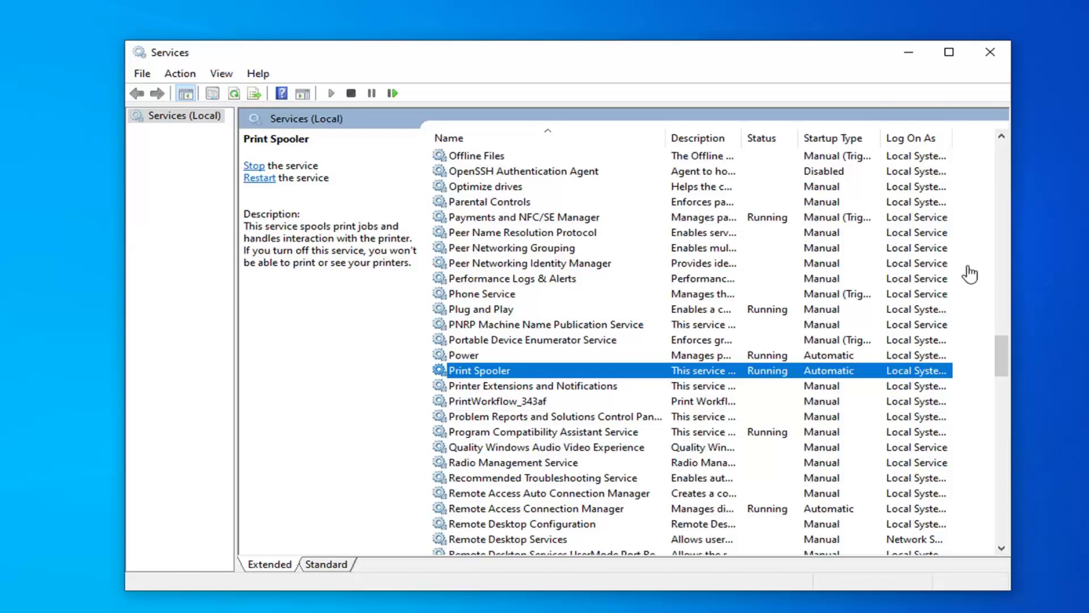
pyautogui.click(989, 55)
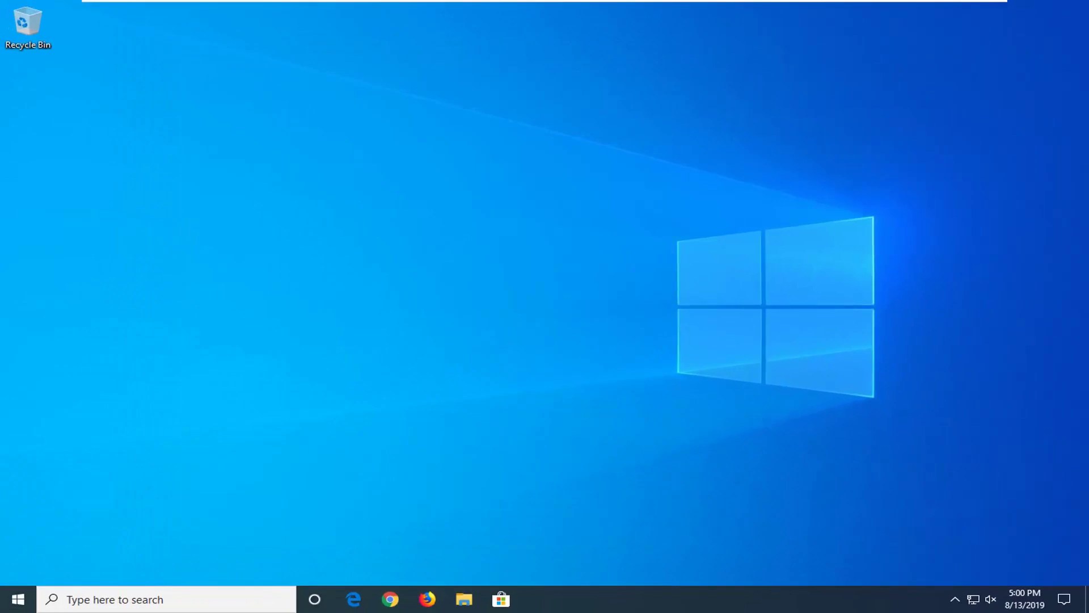